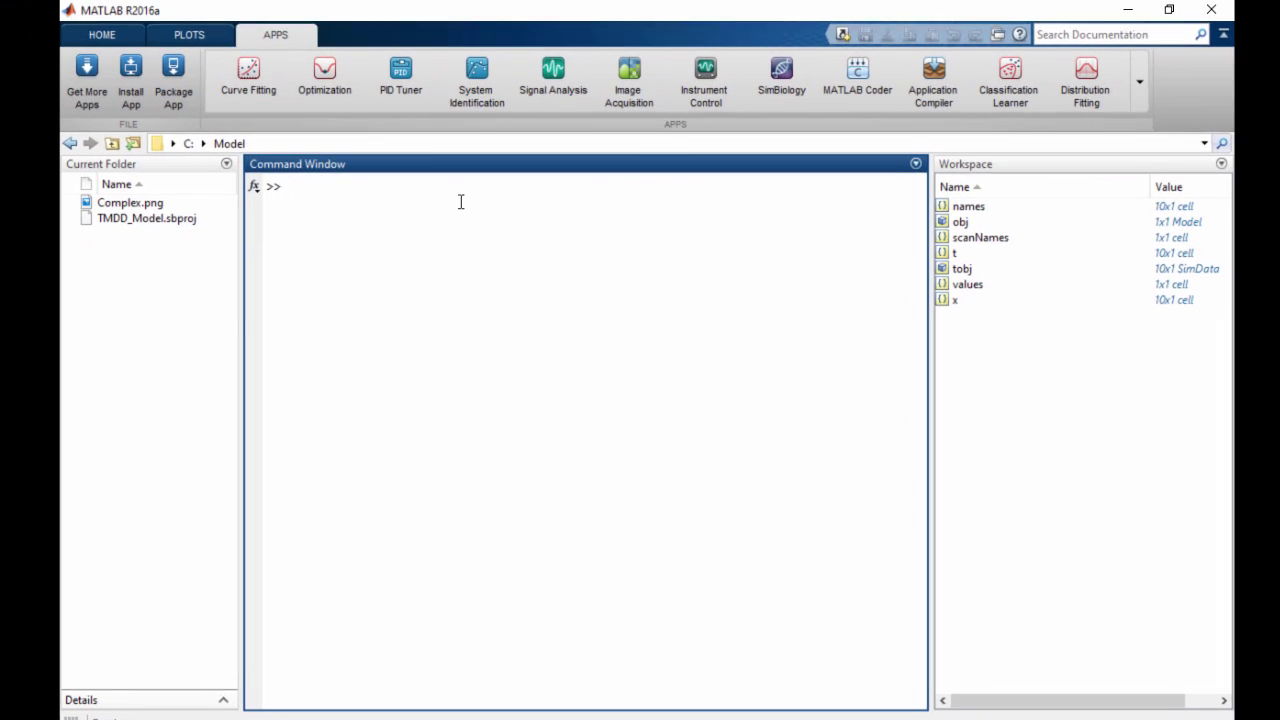
# Launch the SimBiology desktop by running the simbiology command
pyautogui.write('simbiology')
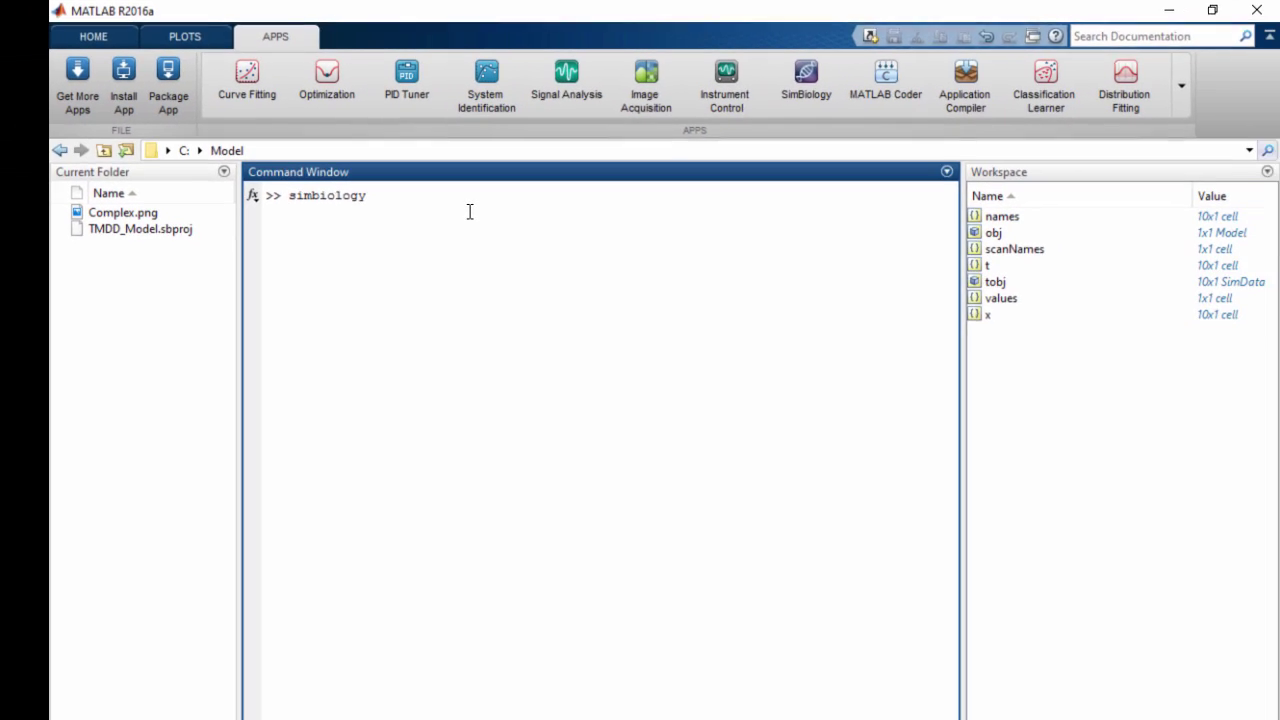
pyautogui.press('Return')
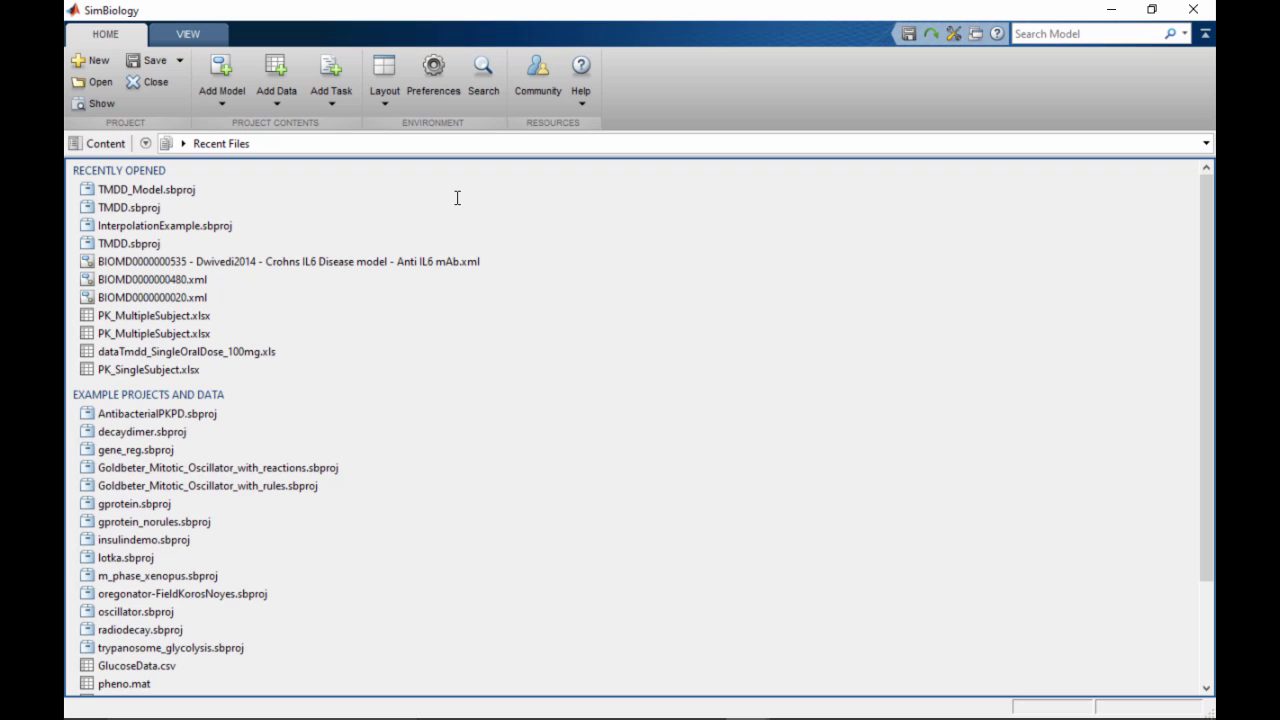
# Switch to the VIEW tab, then return to the HOME tab
pyautogui.click(196, 35)
pyautogui.click(118, 31)
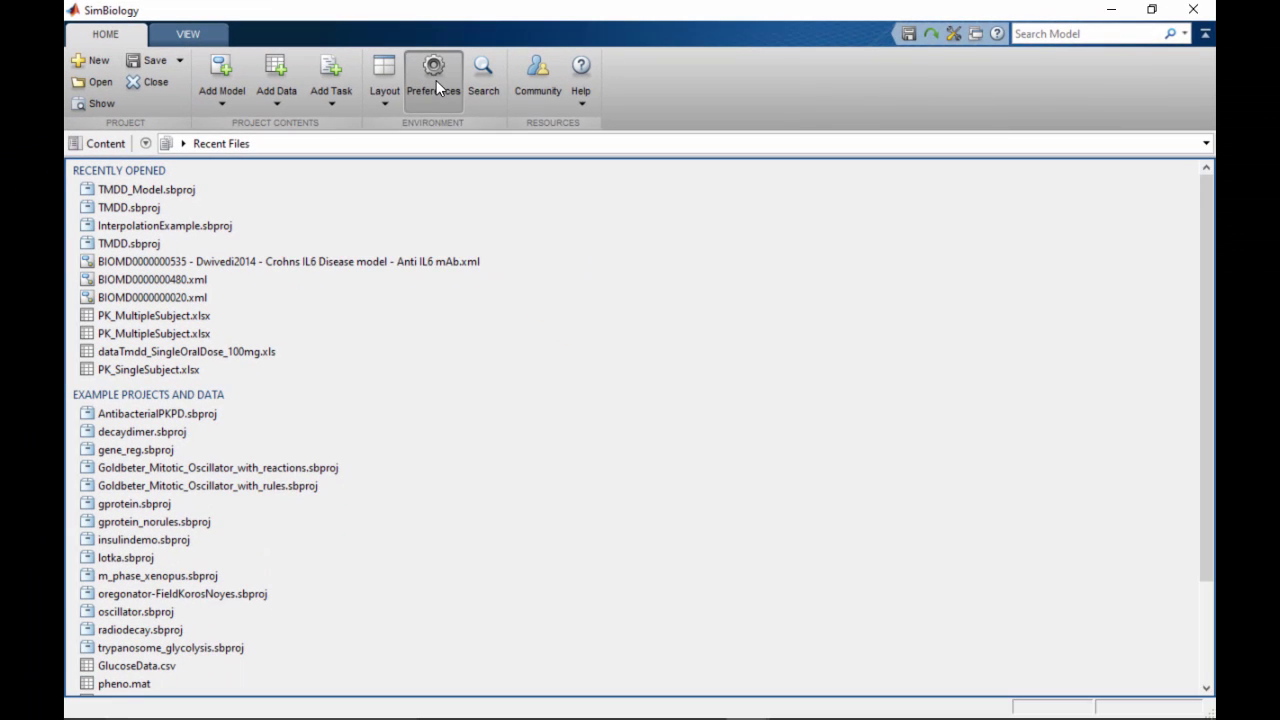
# Open and close Preferences, then open the TMDD_Model.sbproj project from C:\Model
pyautogui.click(436, 88)
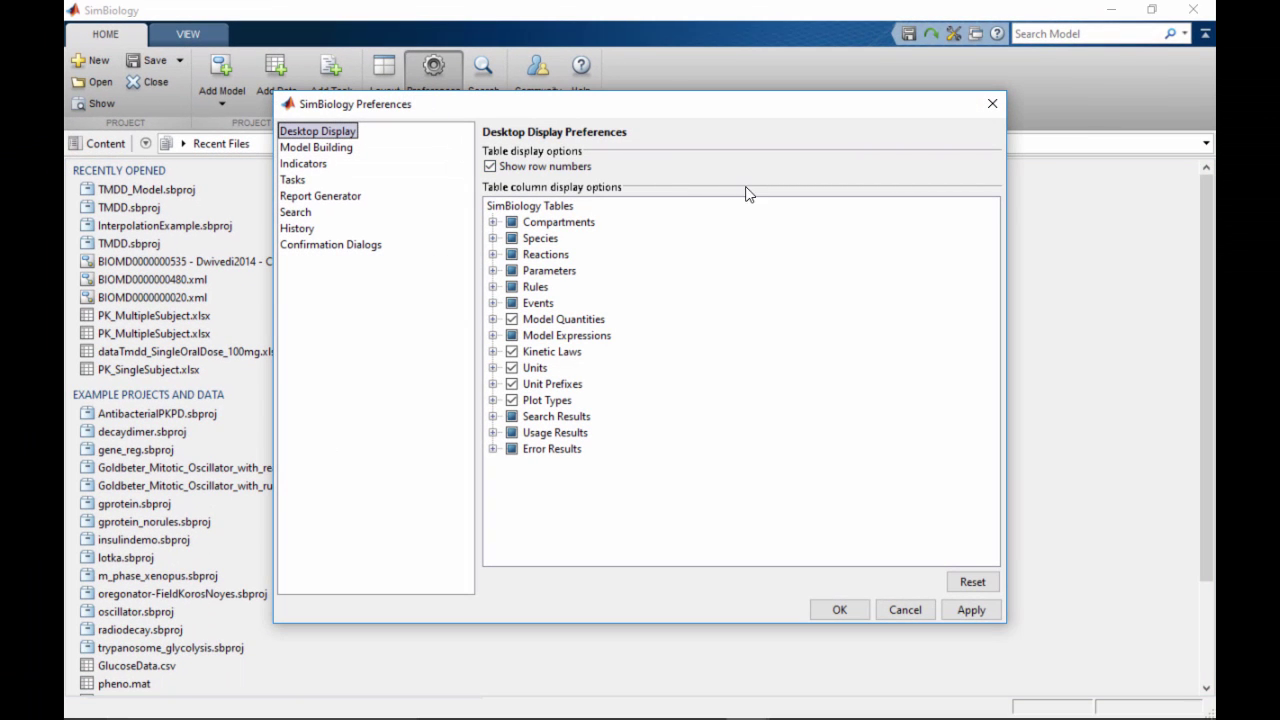
pyautogui.click(992, 104)
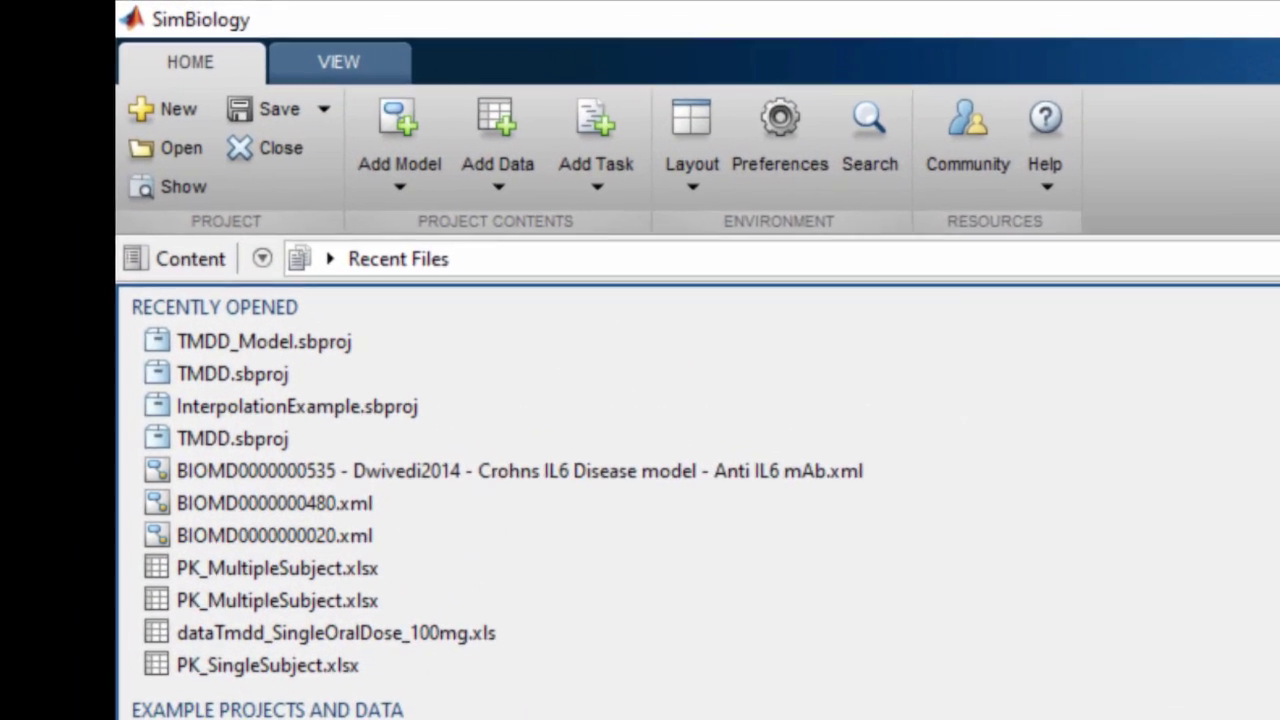
pyautogui.click(176, 149)
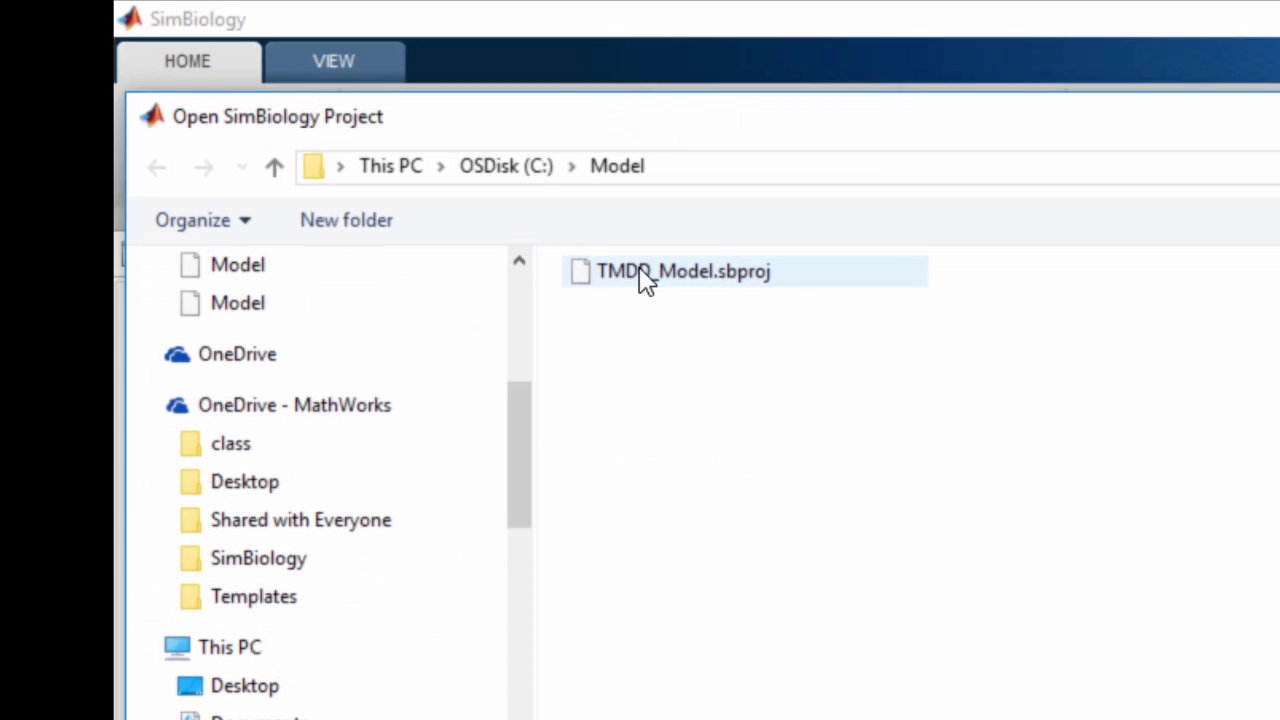
pyautogui.click(487, 208)
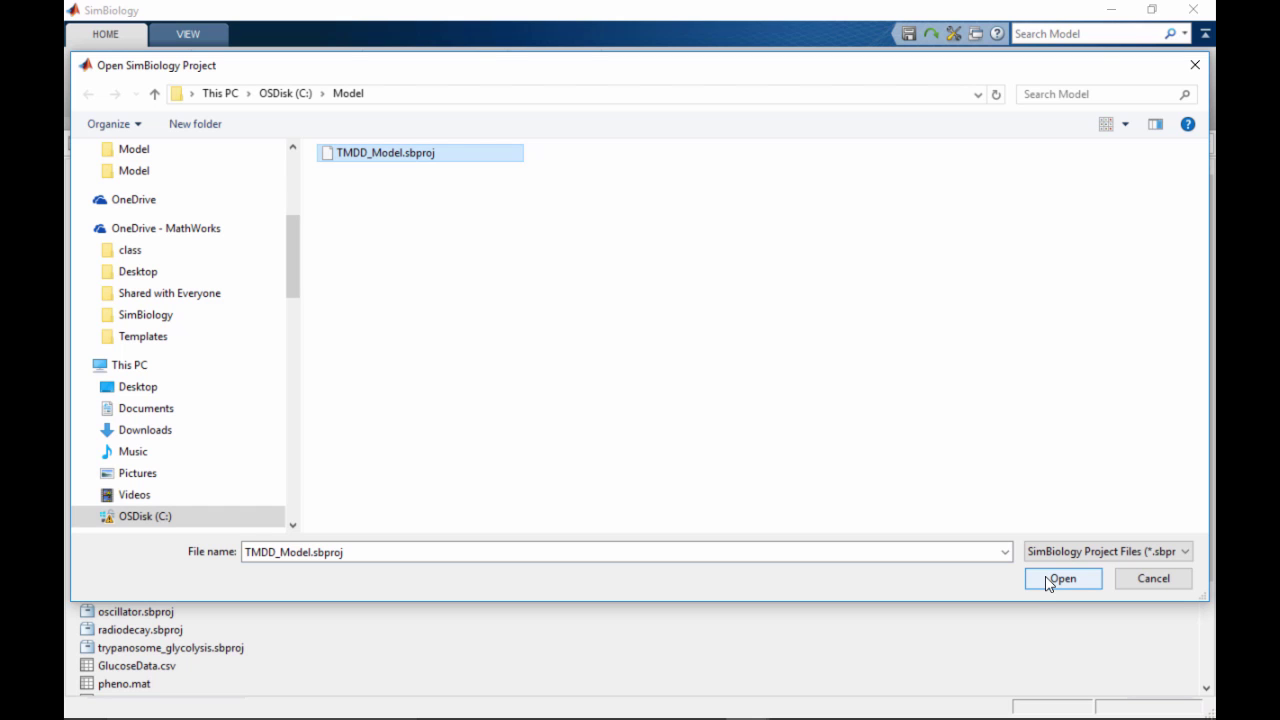
pyautogui.click(1061, 578)
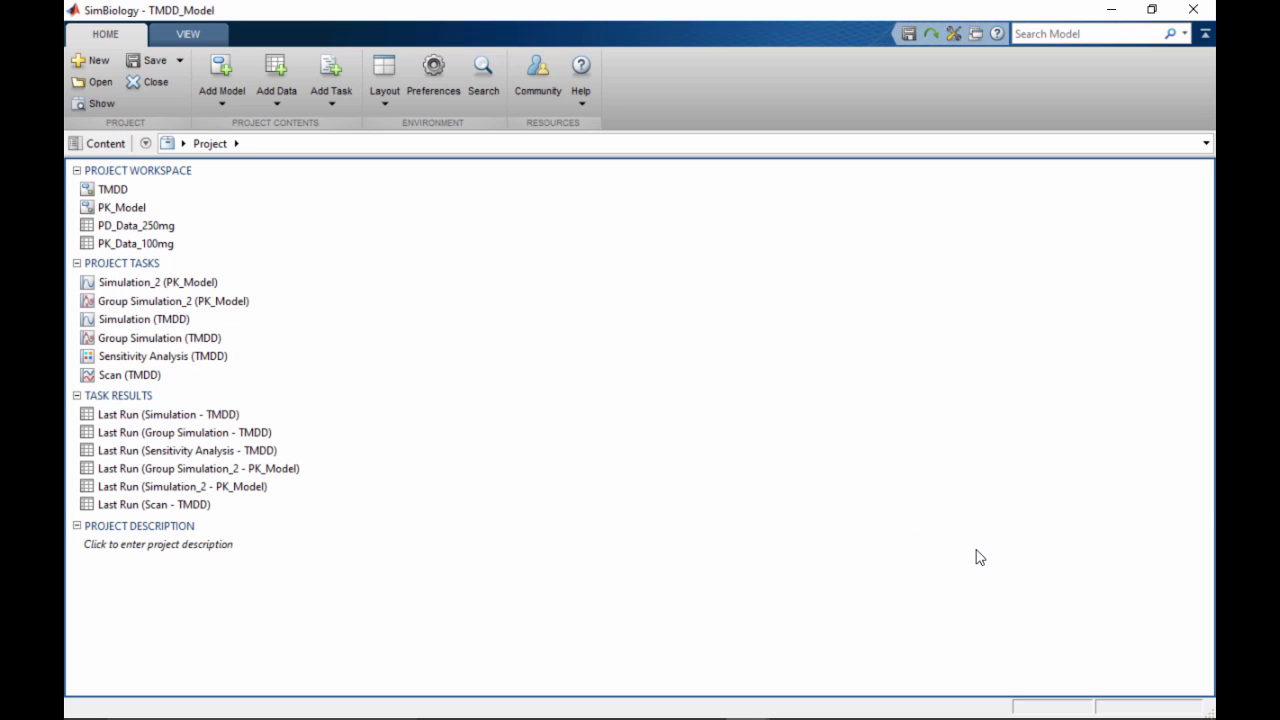
# Create a new task folder named 'PK Analysis'
pyautogui.rightClick(179, 291)
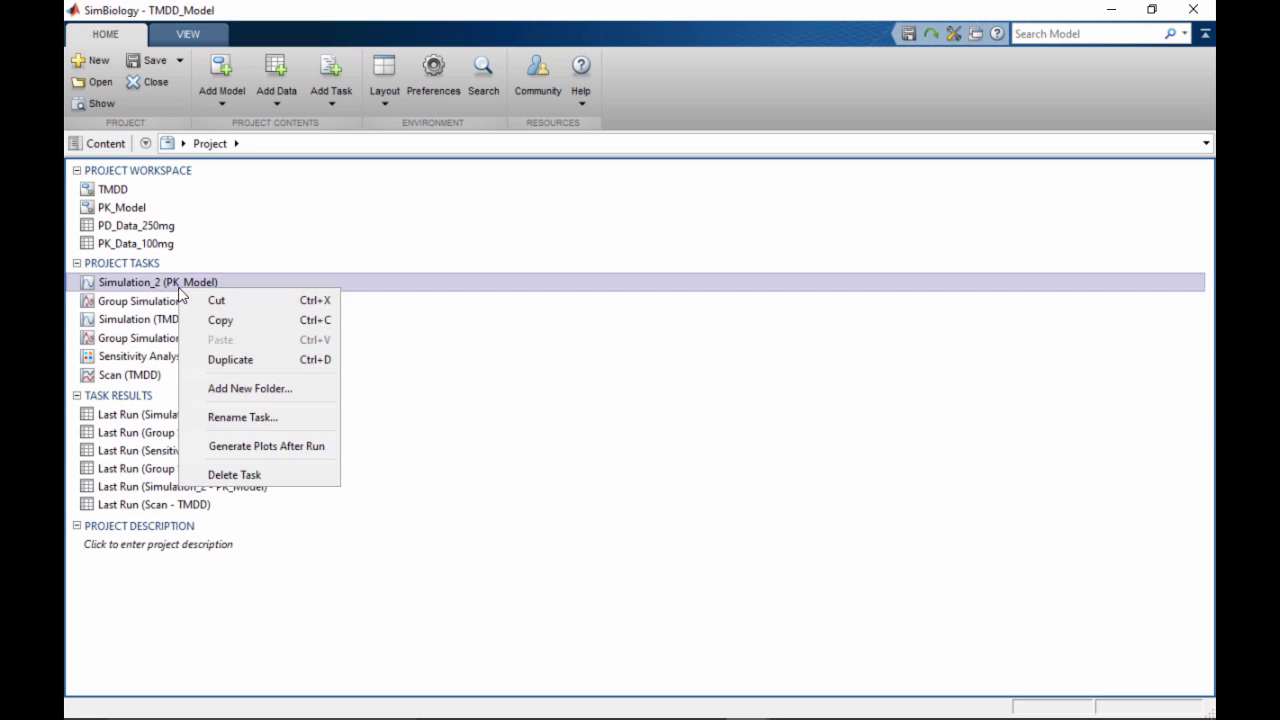
pyautogui.click(250, 387)
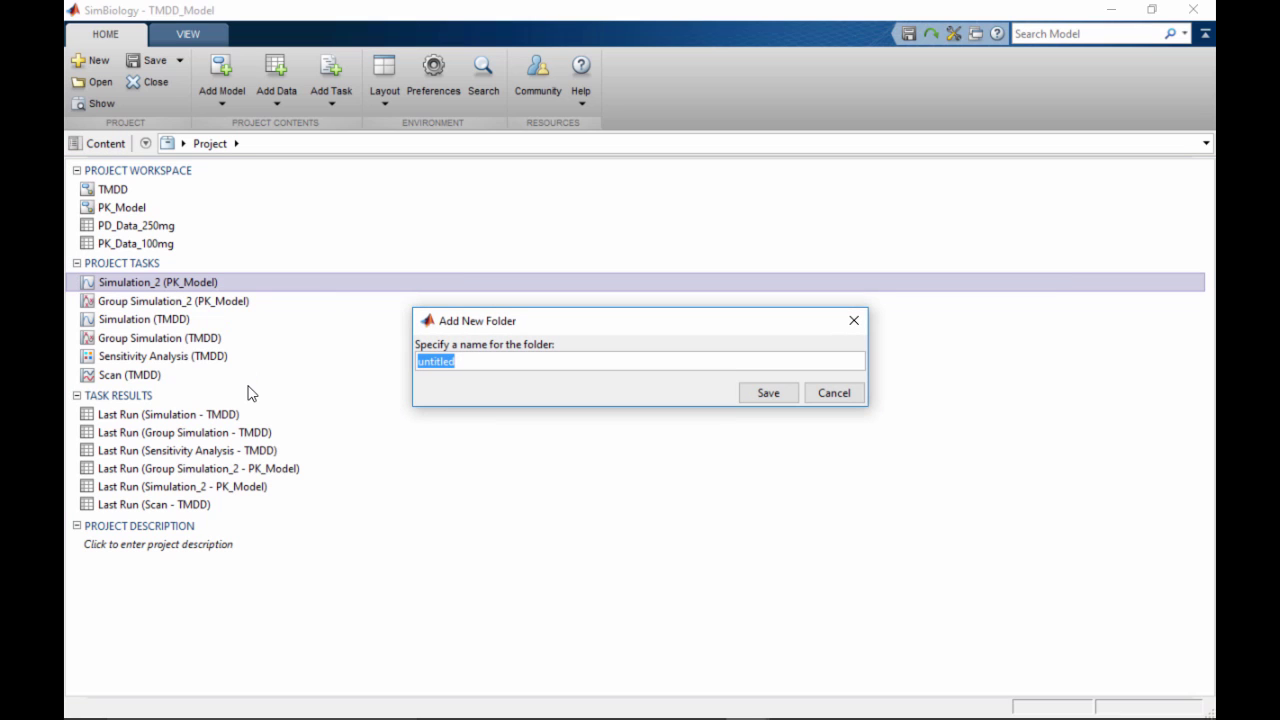
pyautogui.write('PPK')
pyautogui.press('BackSpace')
pyautogui.press('BackSpace')
pyautogui.press('BackSpace')
pyautogui.write('PK Analysis')
pyautogui.press('Return')
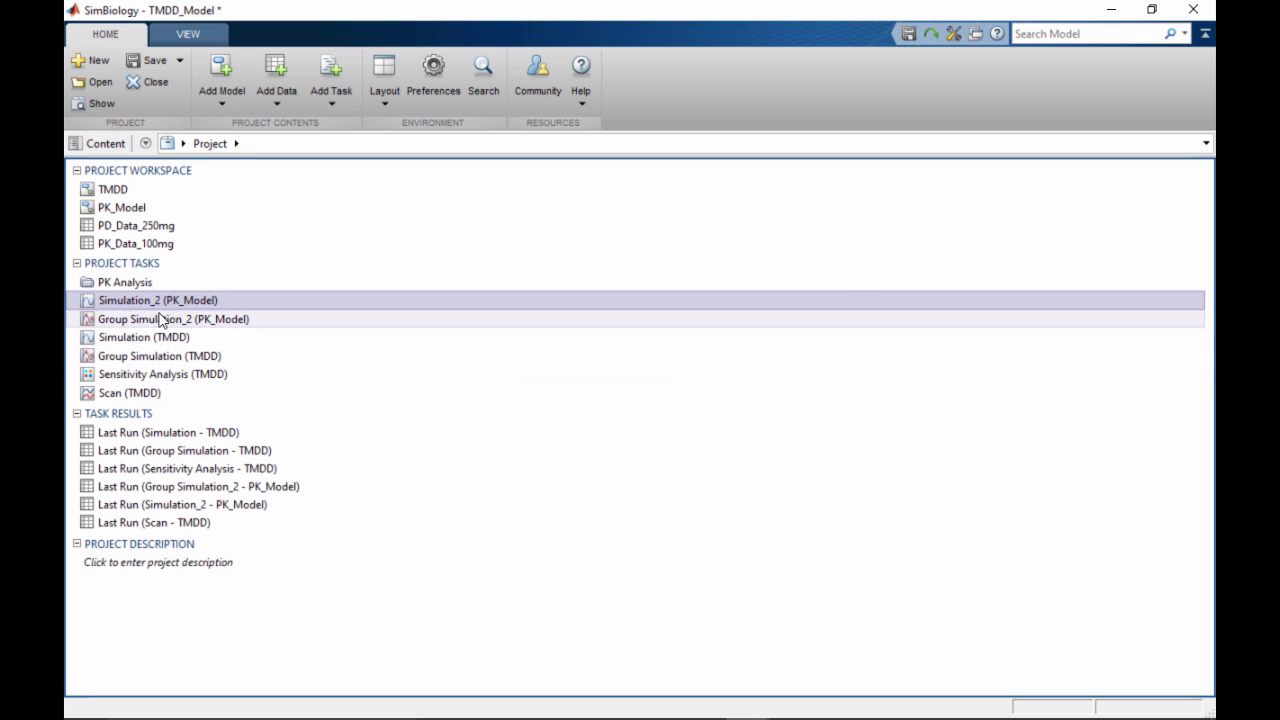
# Move the PK_Model tasks into PK Analysis, with Simulation_2 above Group Simulation_2
pyautogui.moveTo(140, 300)
pyautogui.mouseDown()
pyautogui.moveTo(130, 283)
pyautogui.moveTo(141, 301)
pyautogui.mouseUp()
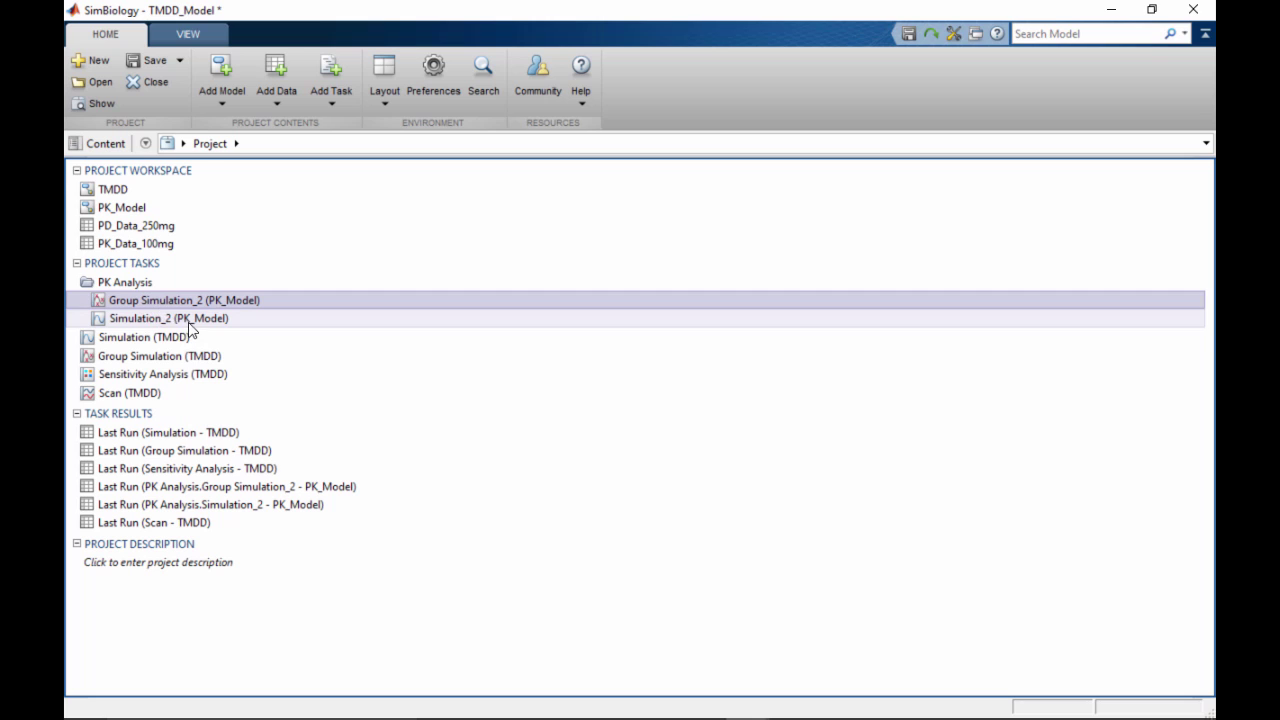
pyautogui.click(187, 320)
pyautogui.moveTo(181, 305); pyautogui.dragTo(182, 306)
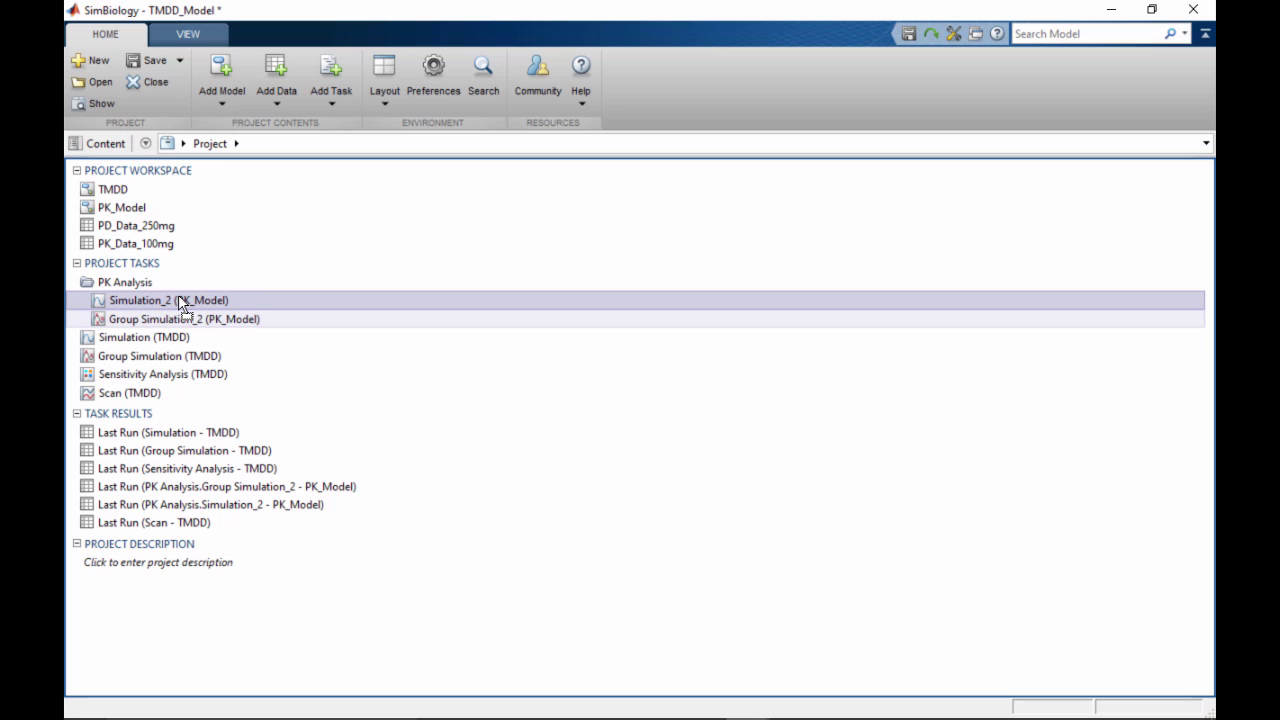
pyautogui.doubleClick(122, 283)
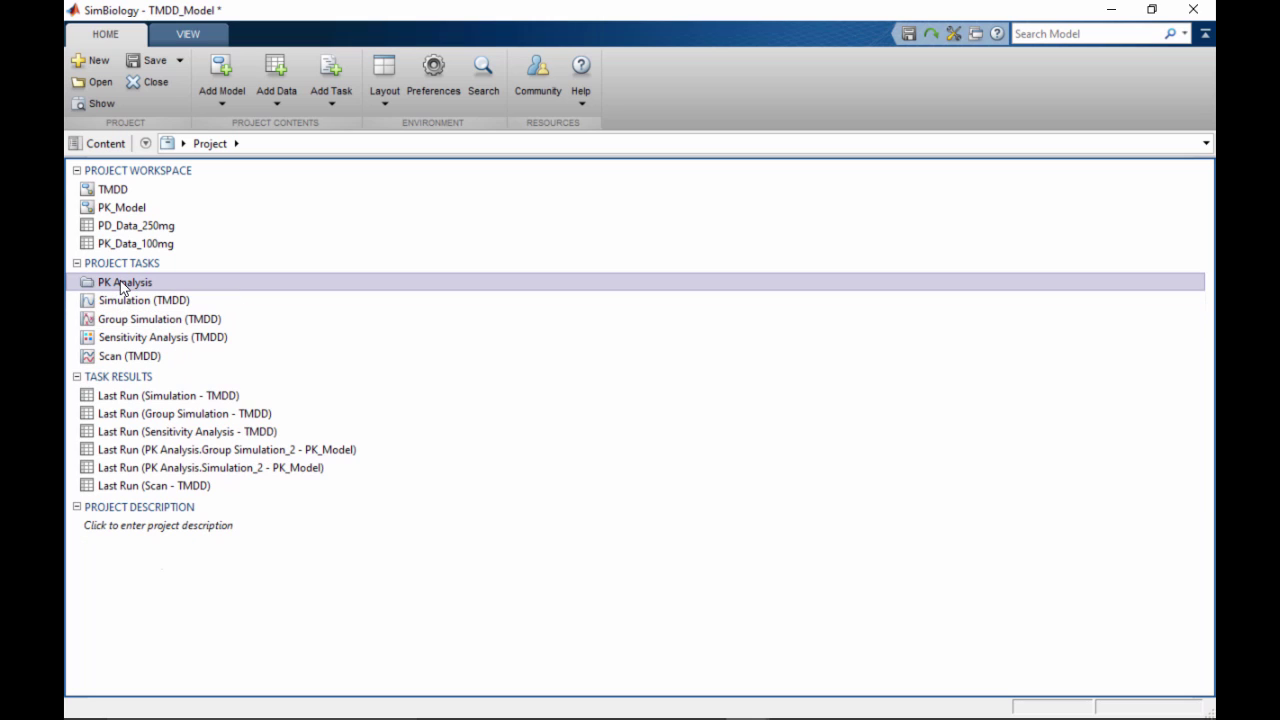
pyautogui.doubleClick(123, 284)
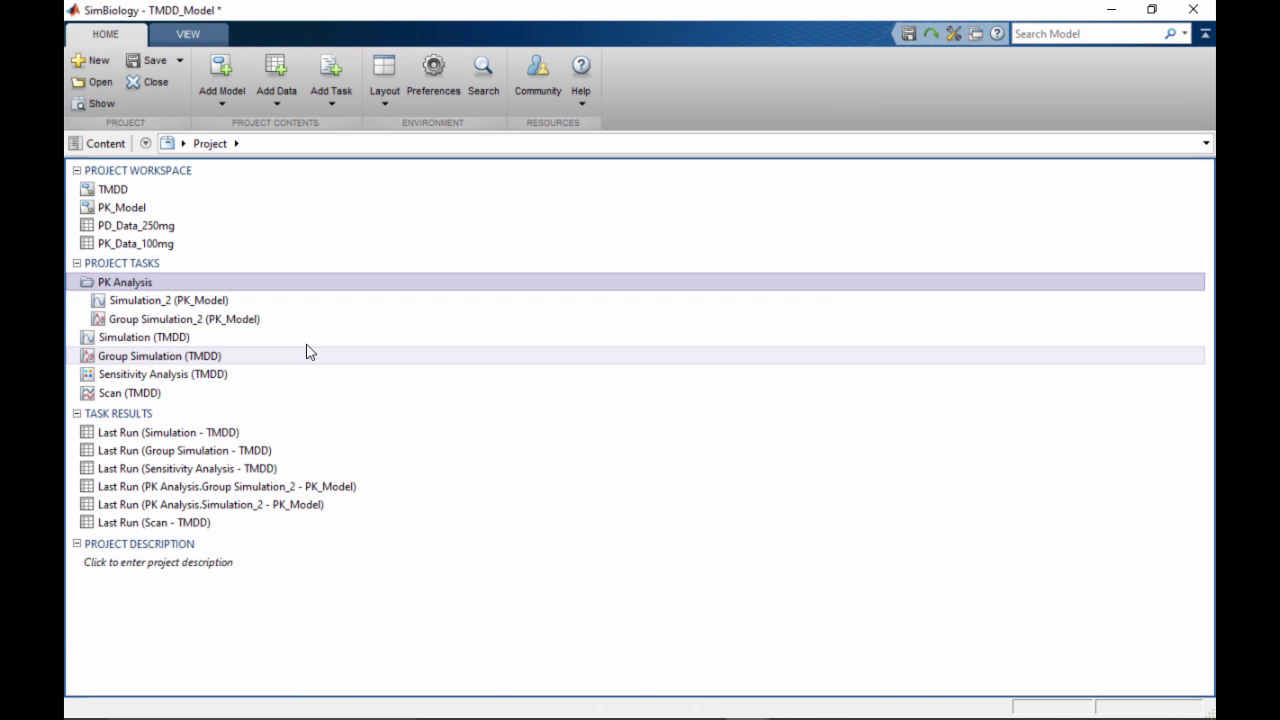
# Duplicate the TMDD model in the project workspace, creating TMDD_1
pyautogui.rightClick(128, 196)
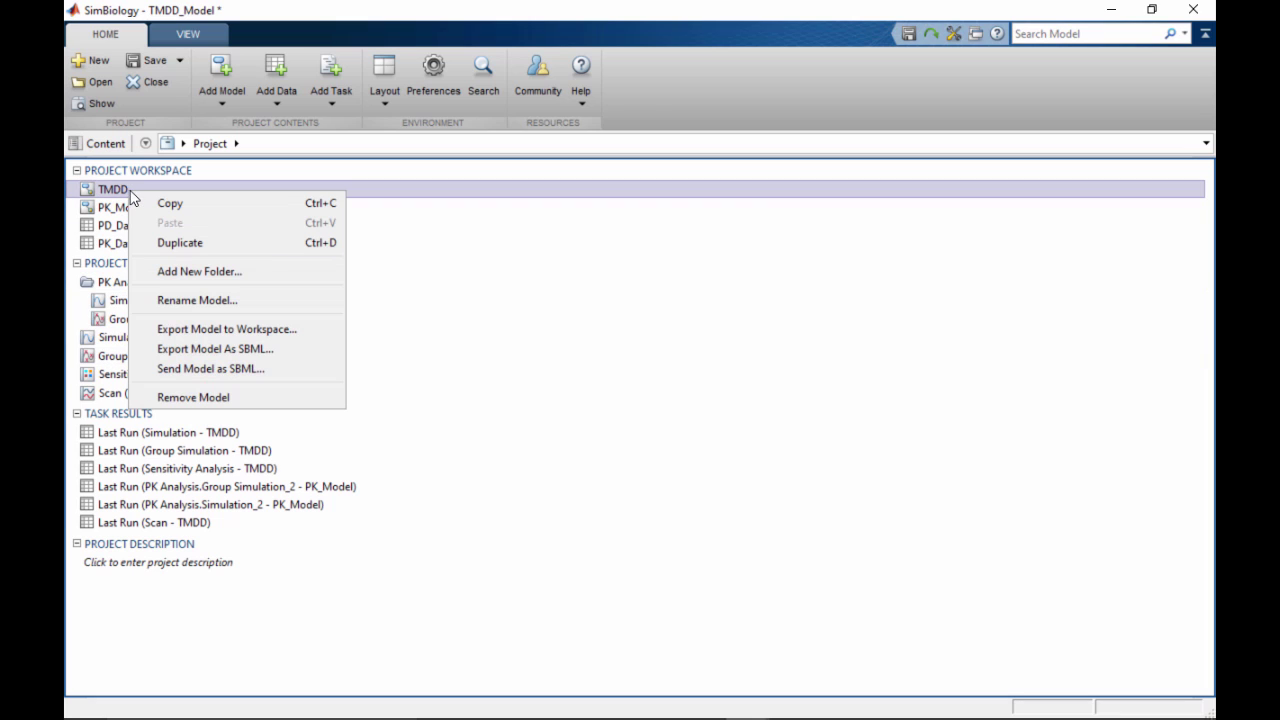
pyautogui.click(184, 244)
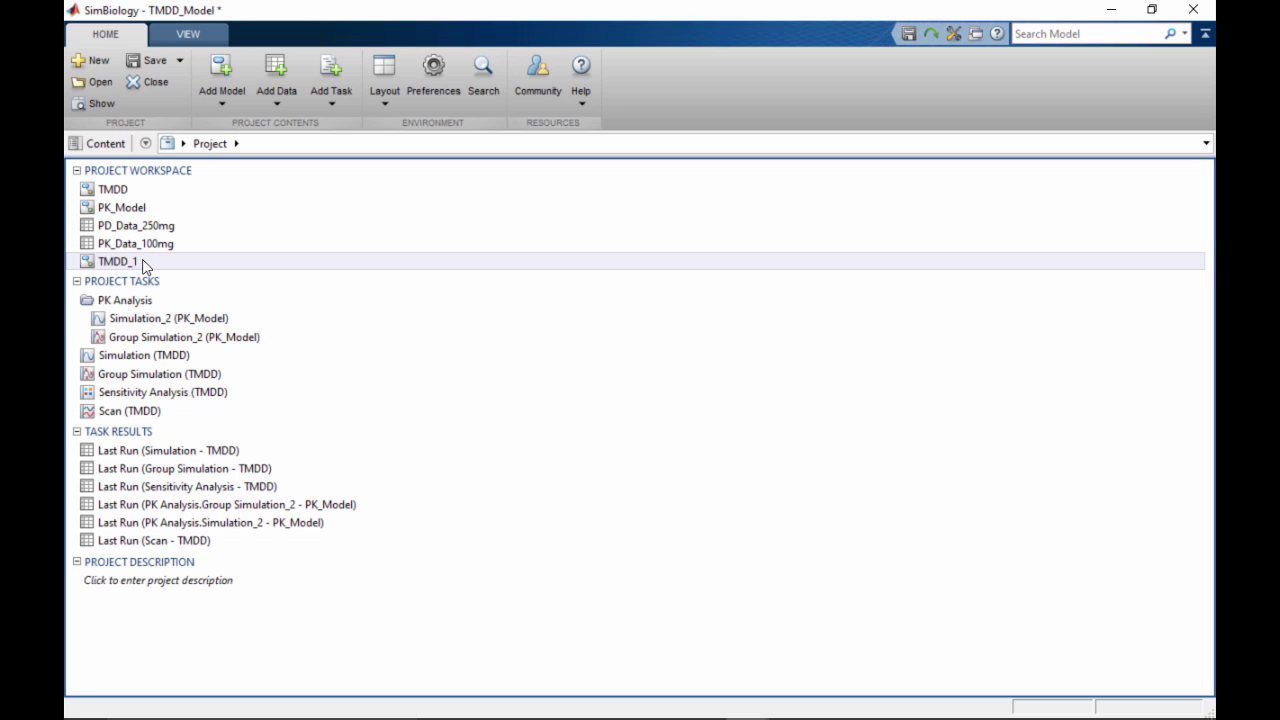
pyautogui.doubleClick(114, 190)
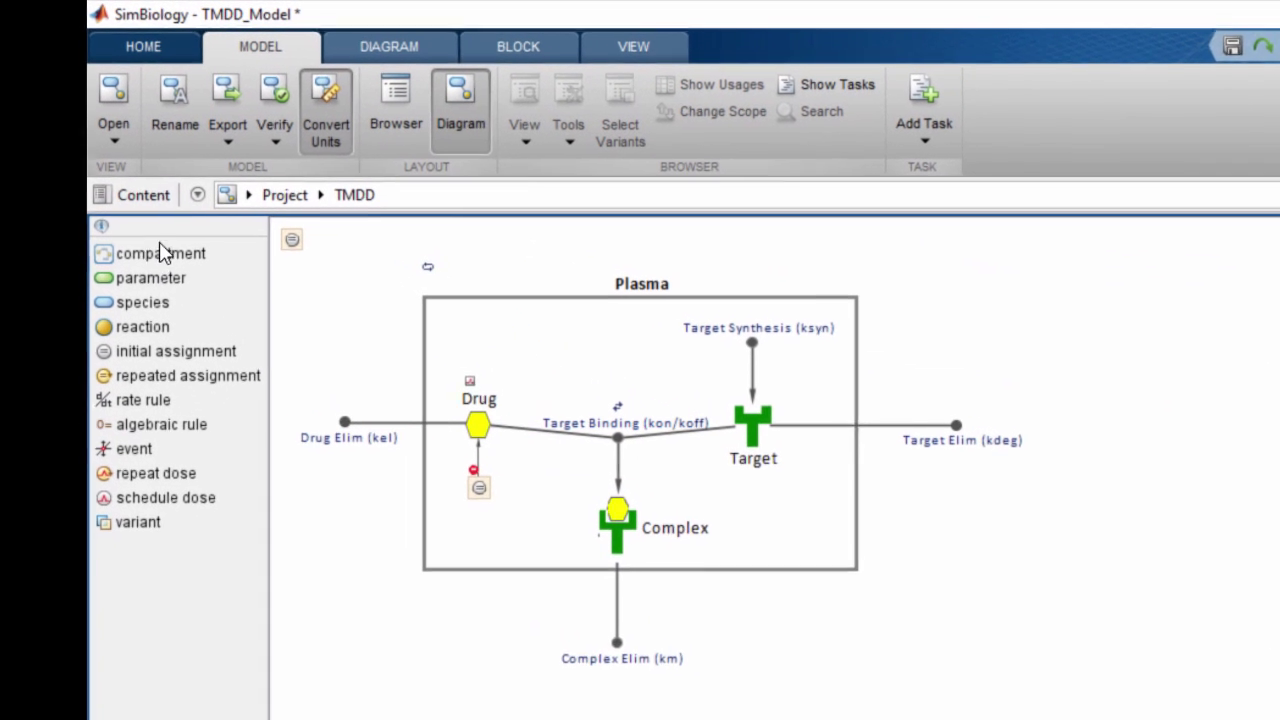
pyautogui.click(129, 143)
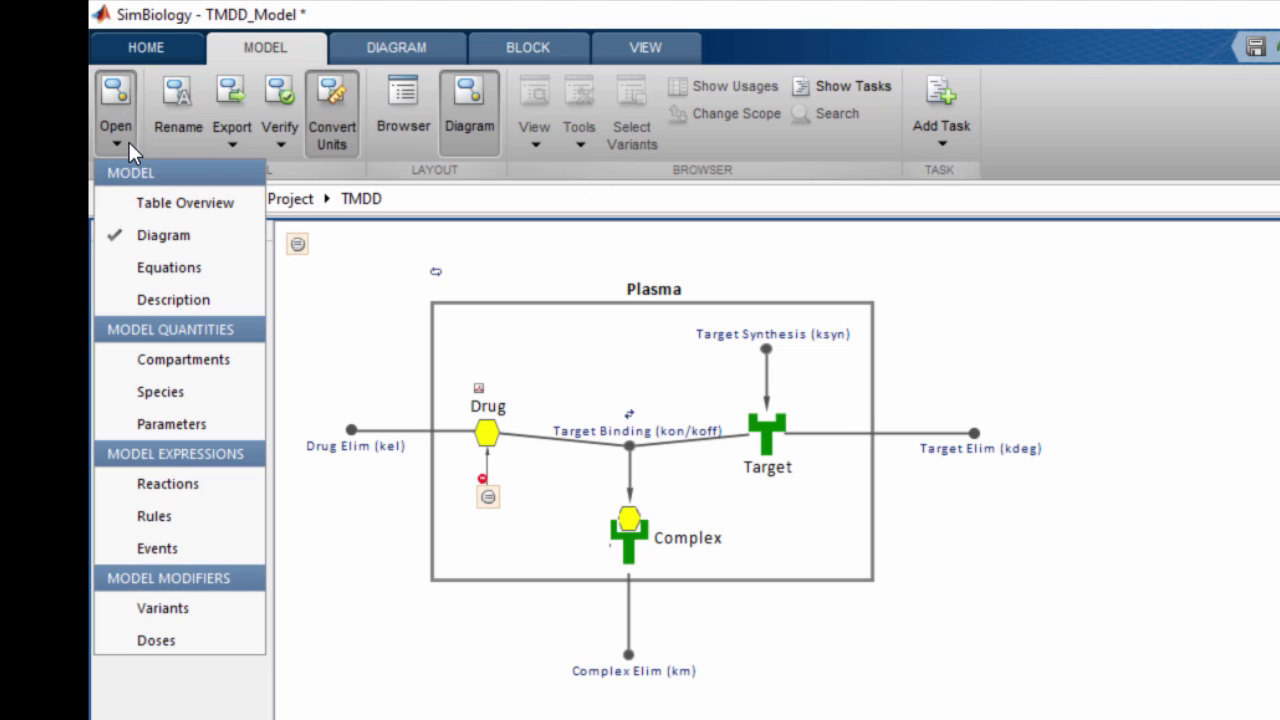
pyautogui.click(232, 148)
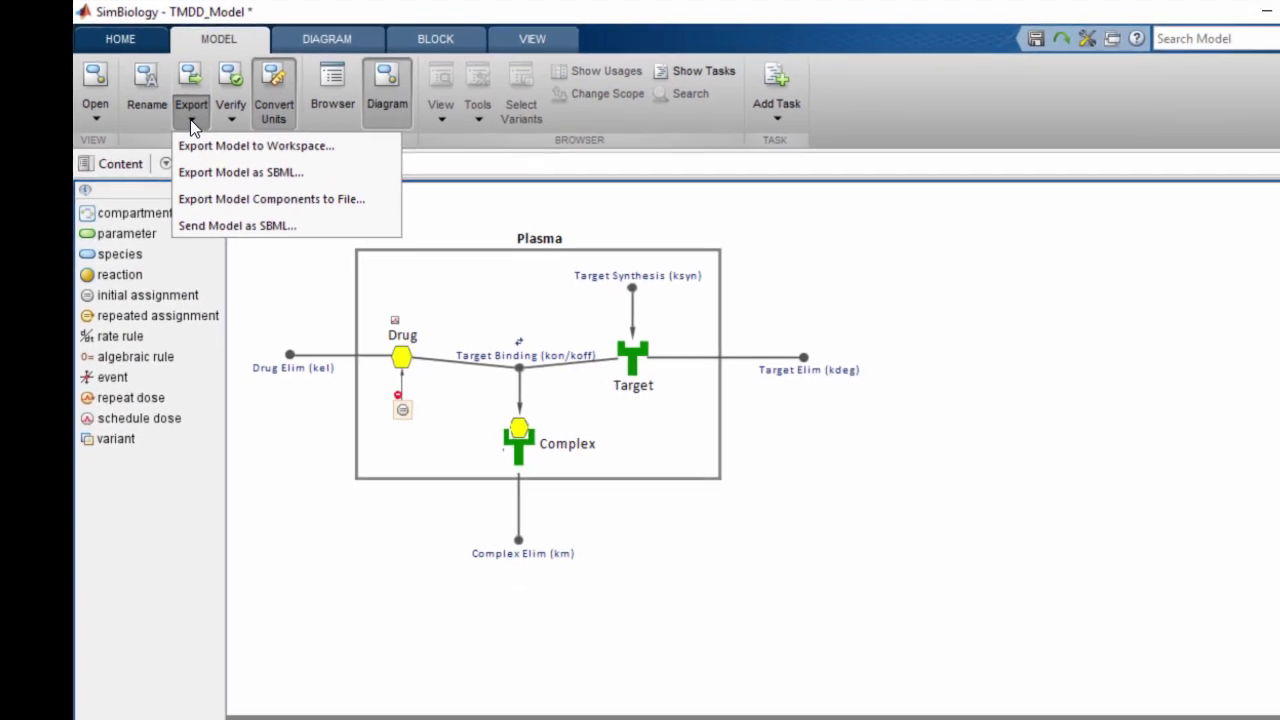
pyautogui.click(132, 120)
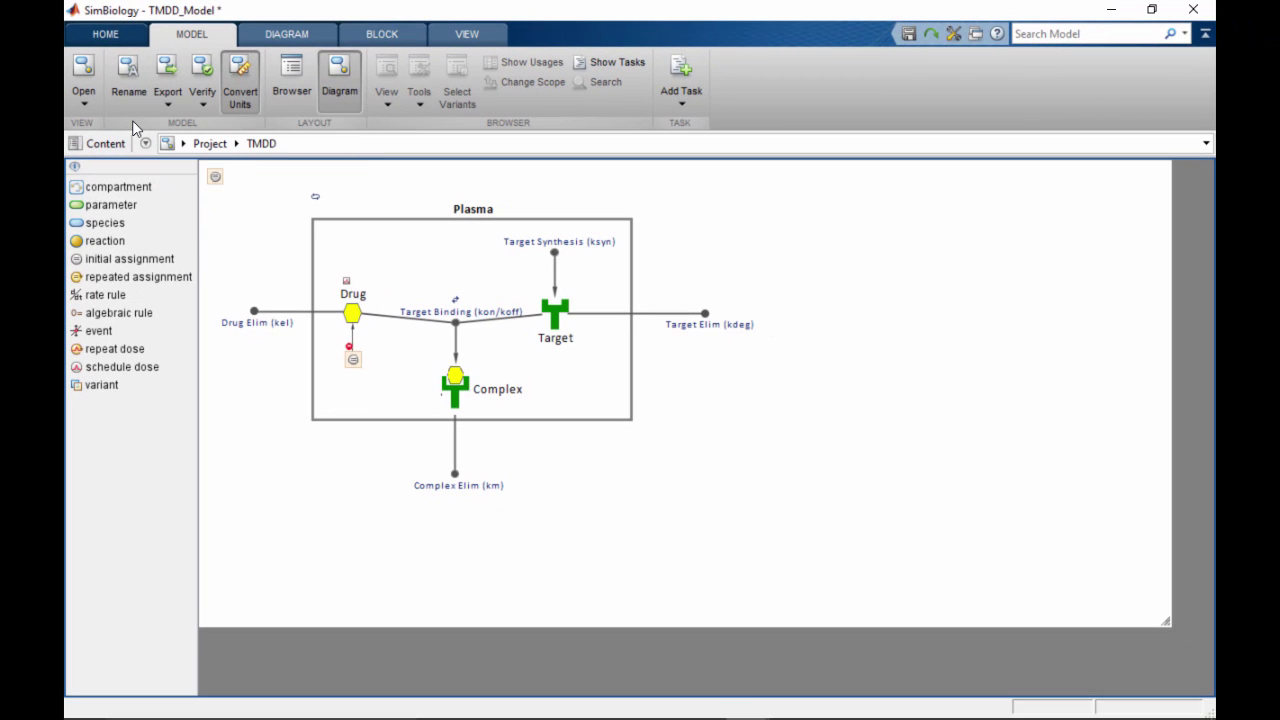
pyautogui.click(237, 148)
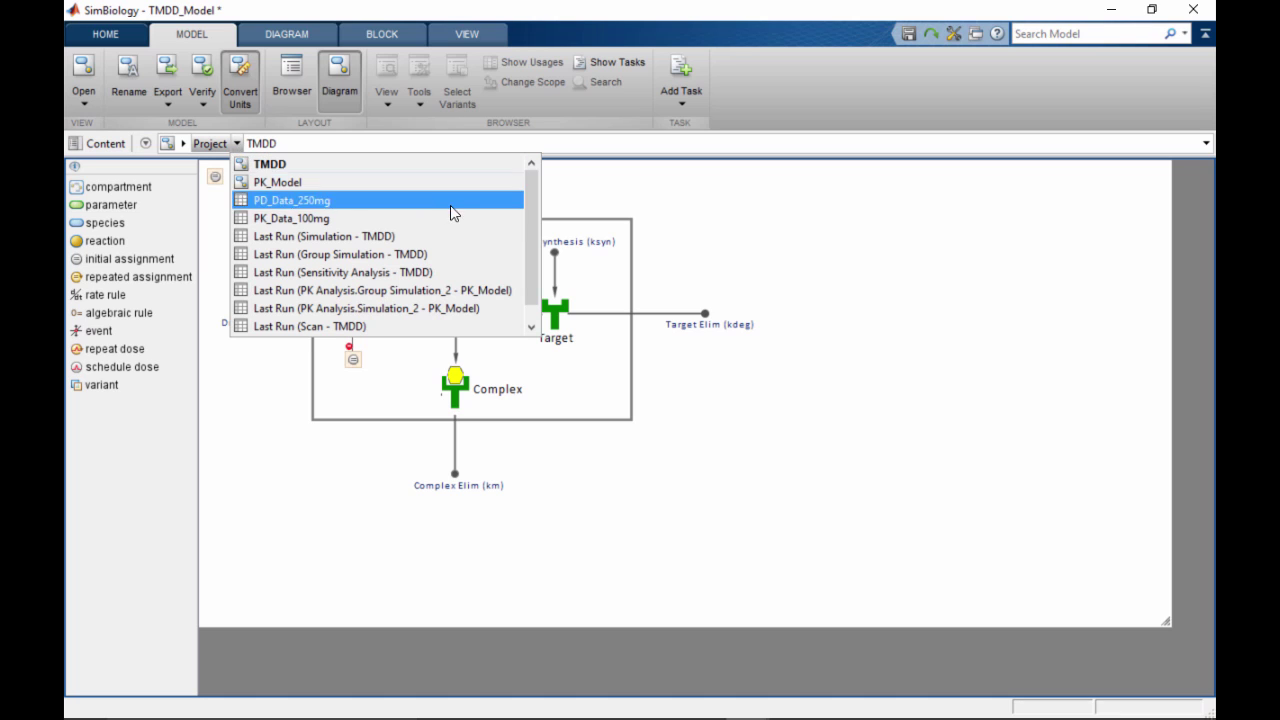
pyautogui.moveTo(527, 248); pyautogui.dragTo(527, 216)
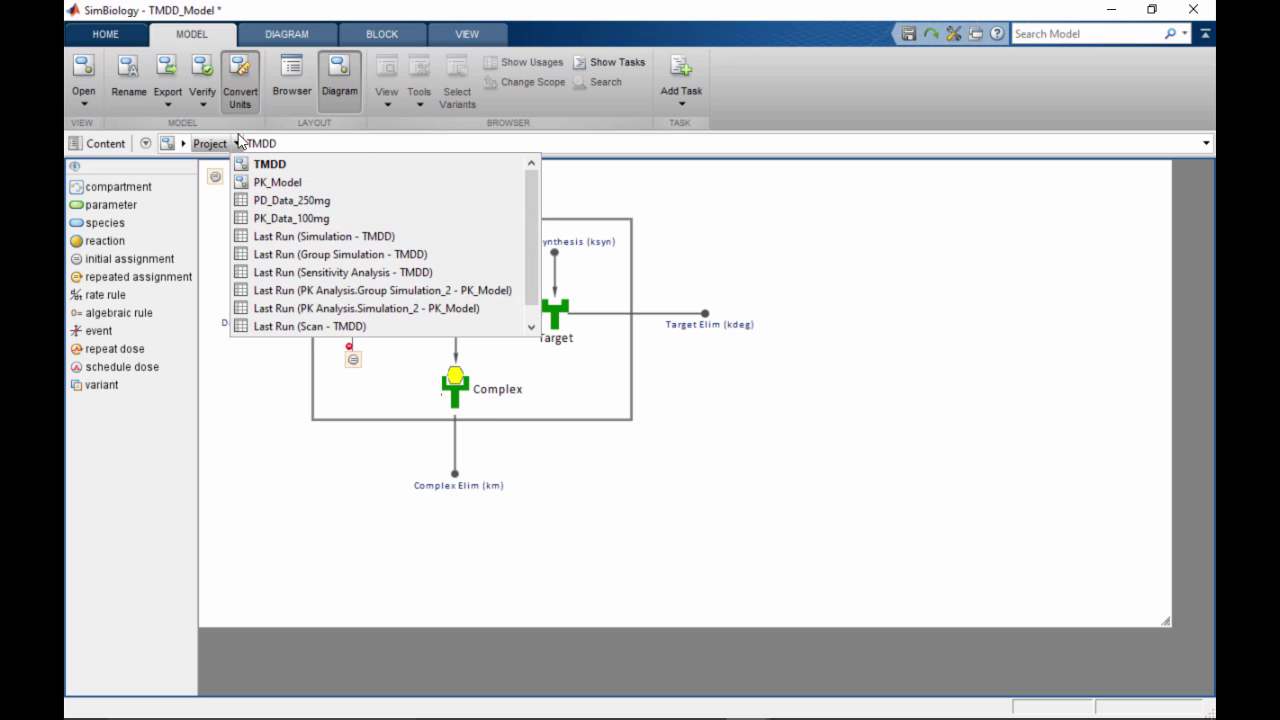
pyautogui.click(211, 146)
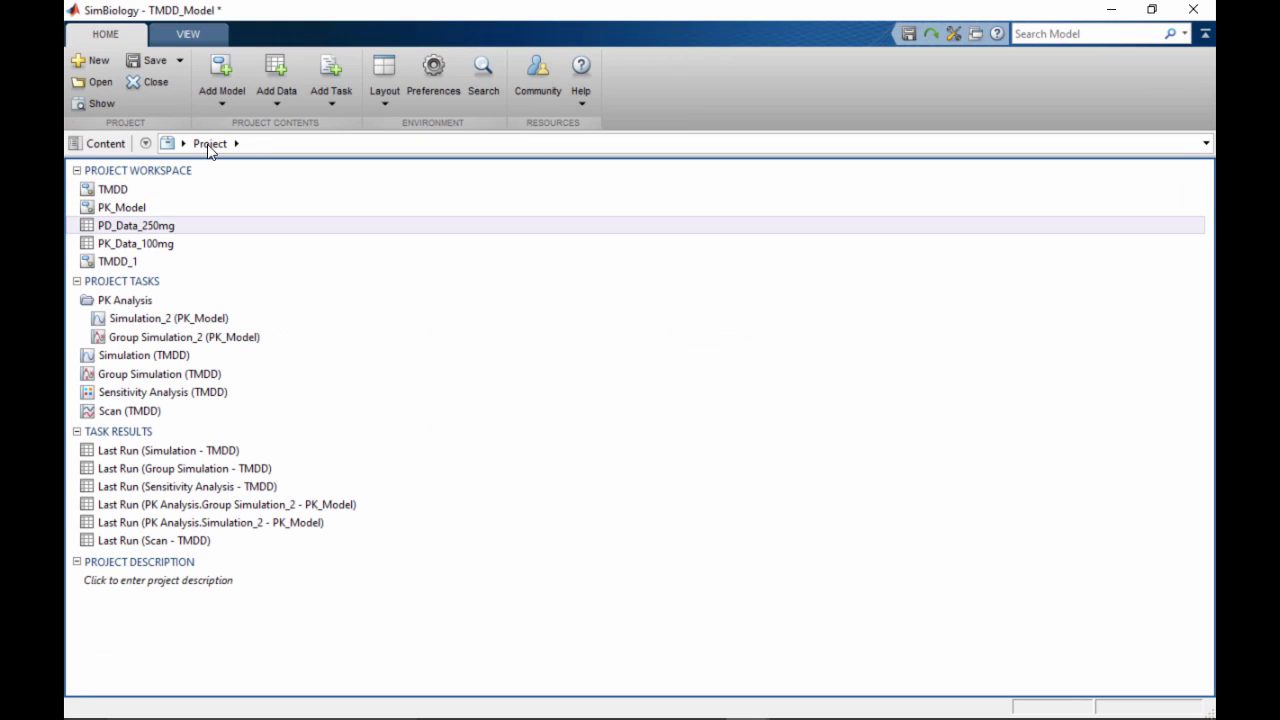
# Dock the content view, open the Blocks library, then return to Project and select TMDD
pyautogui.click(105, 146)
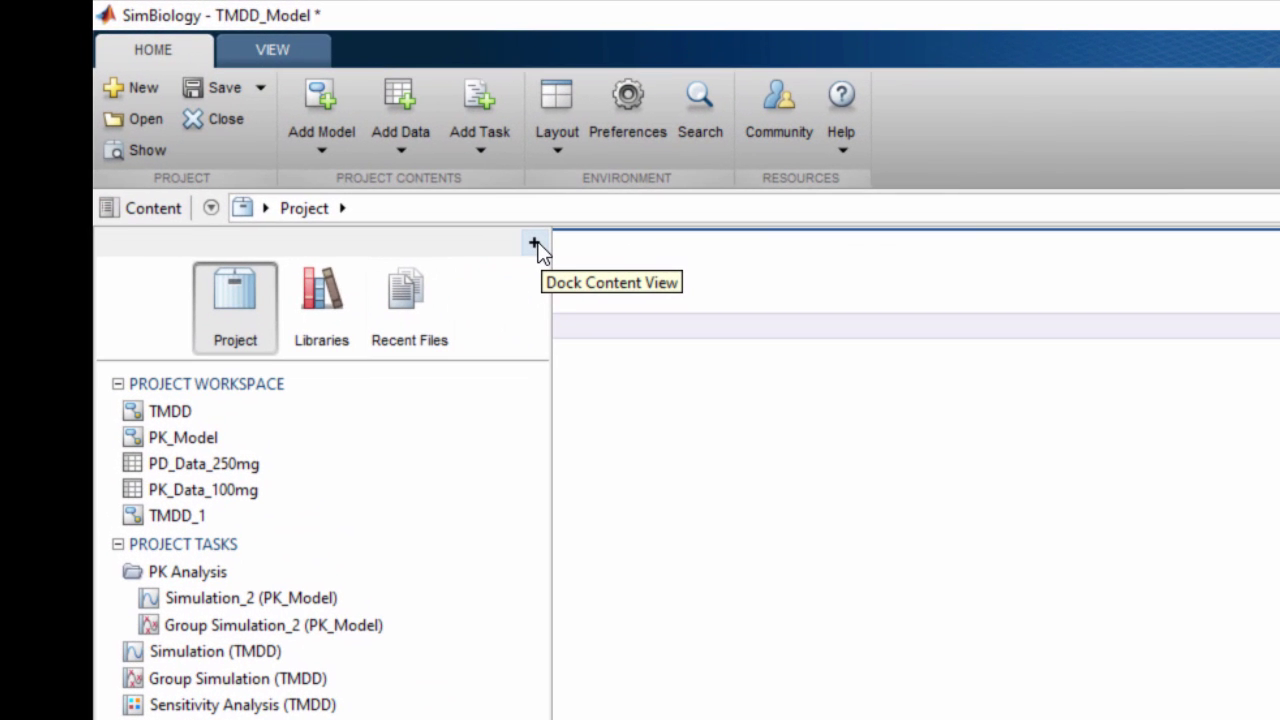
pyautogui.click(535, 246)
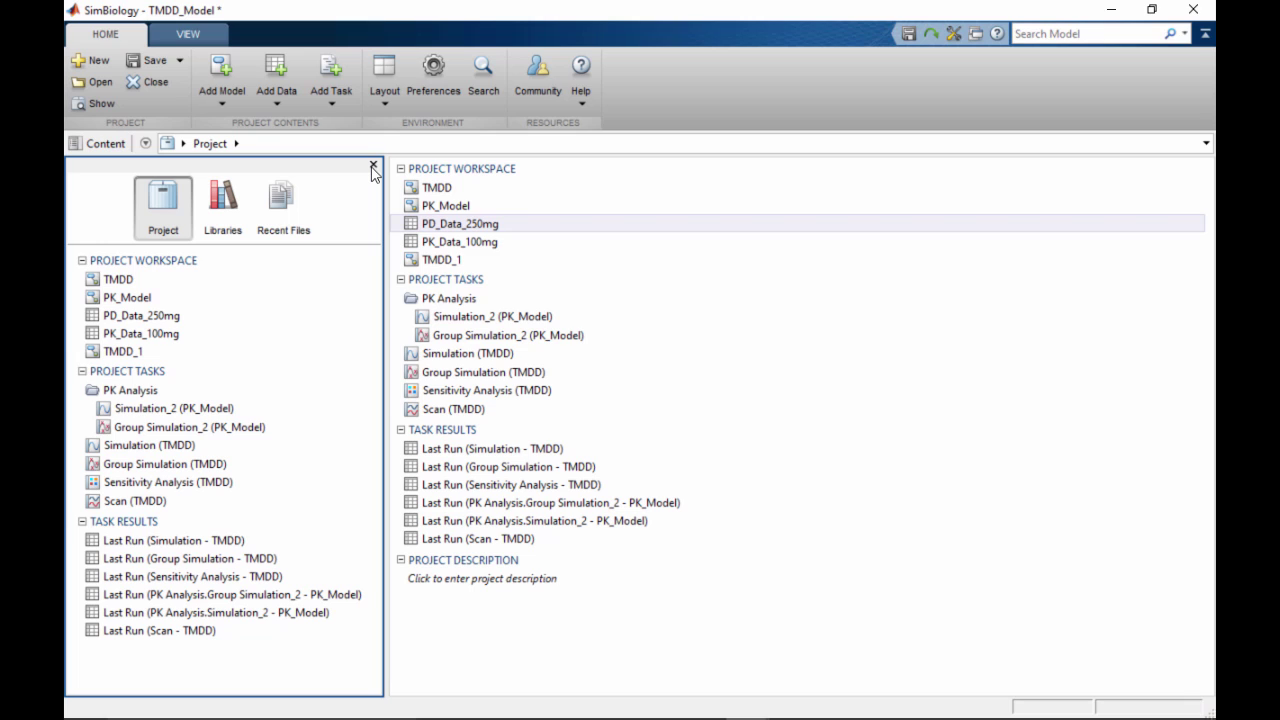
pyautogui.click(226, 203)
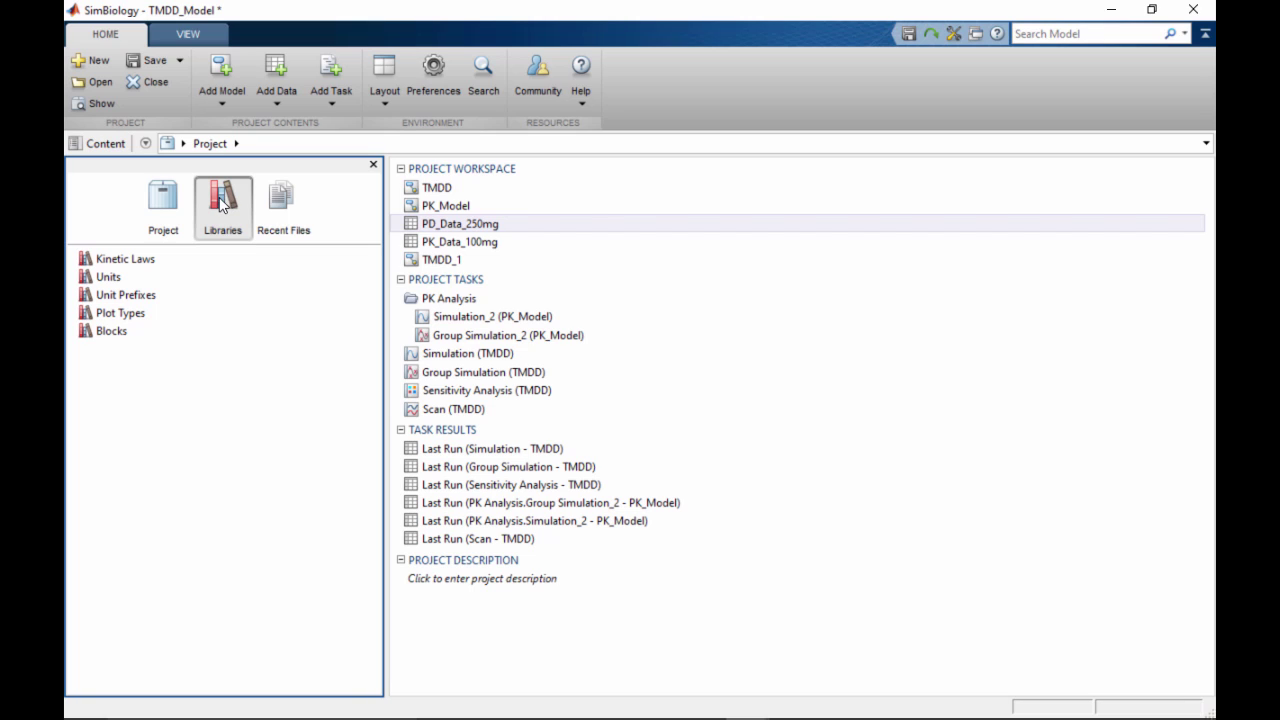
pyautogui.click(132, 337)
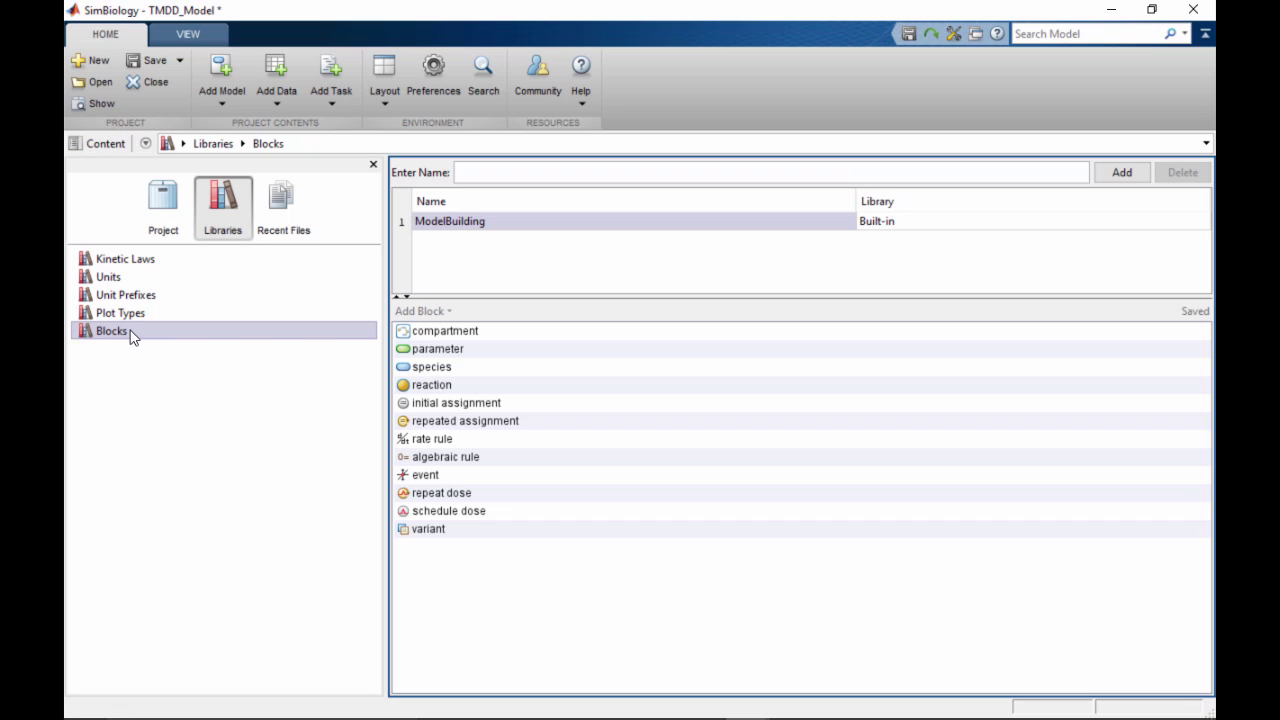
pyautogui.click(164, 222)
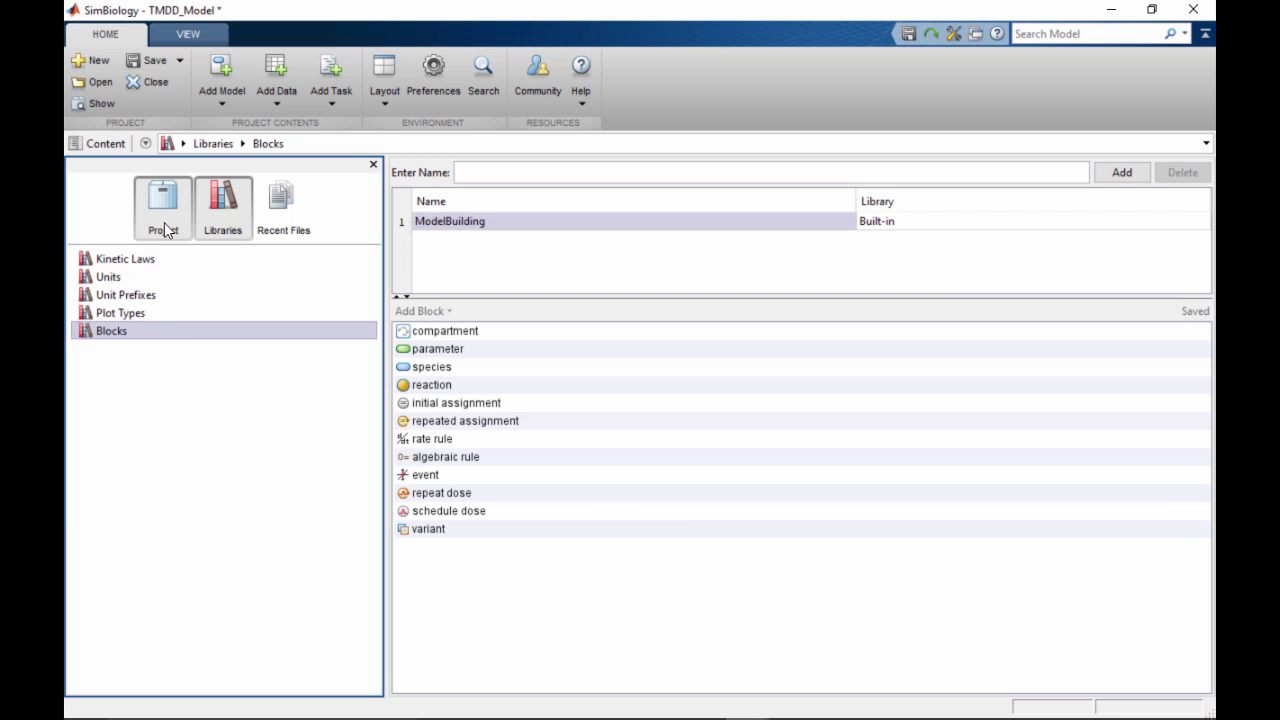
pyautogui.click(124, 279)
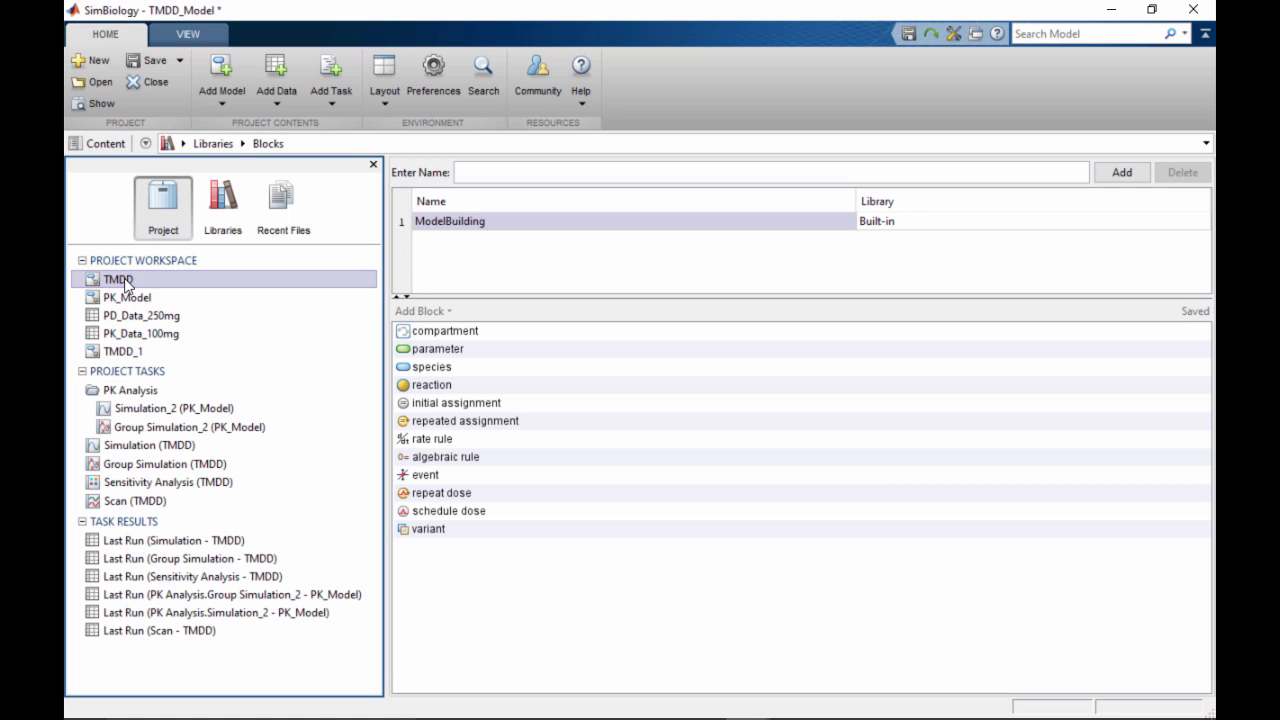
# Open the TMDD diagram and Group Simulation_2, hide Explorer, dock the Task Editor, resize panes
pyautogui.doubleClick(124, 279)
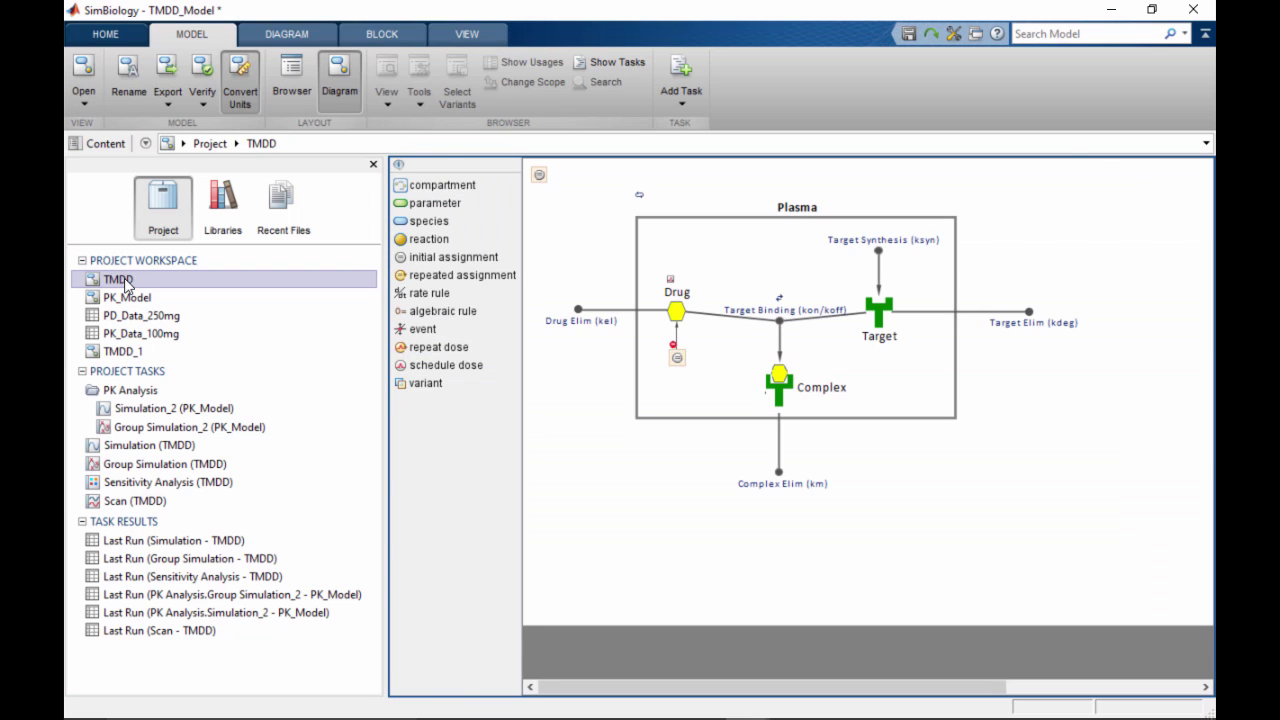
pyautogui.doubleClick(155, 428)
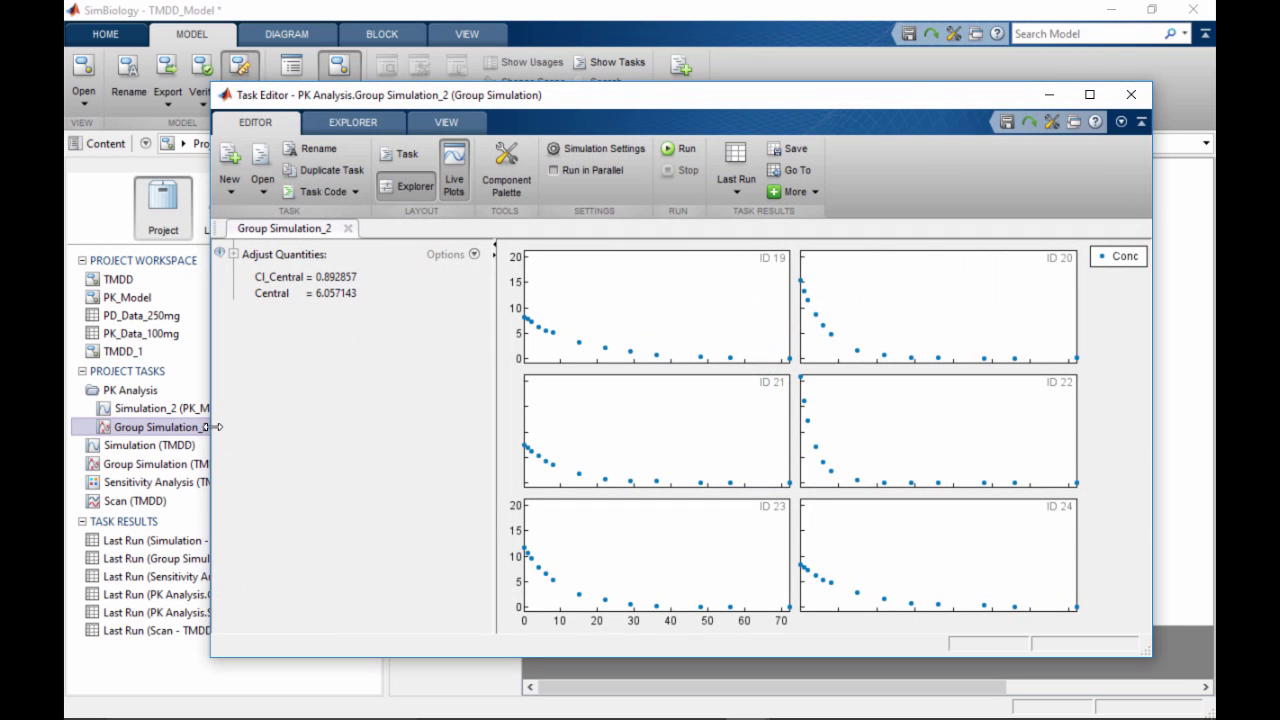
pyautogui.click(411, 188)
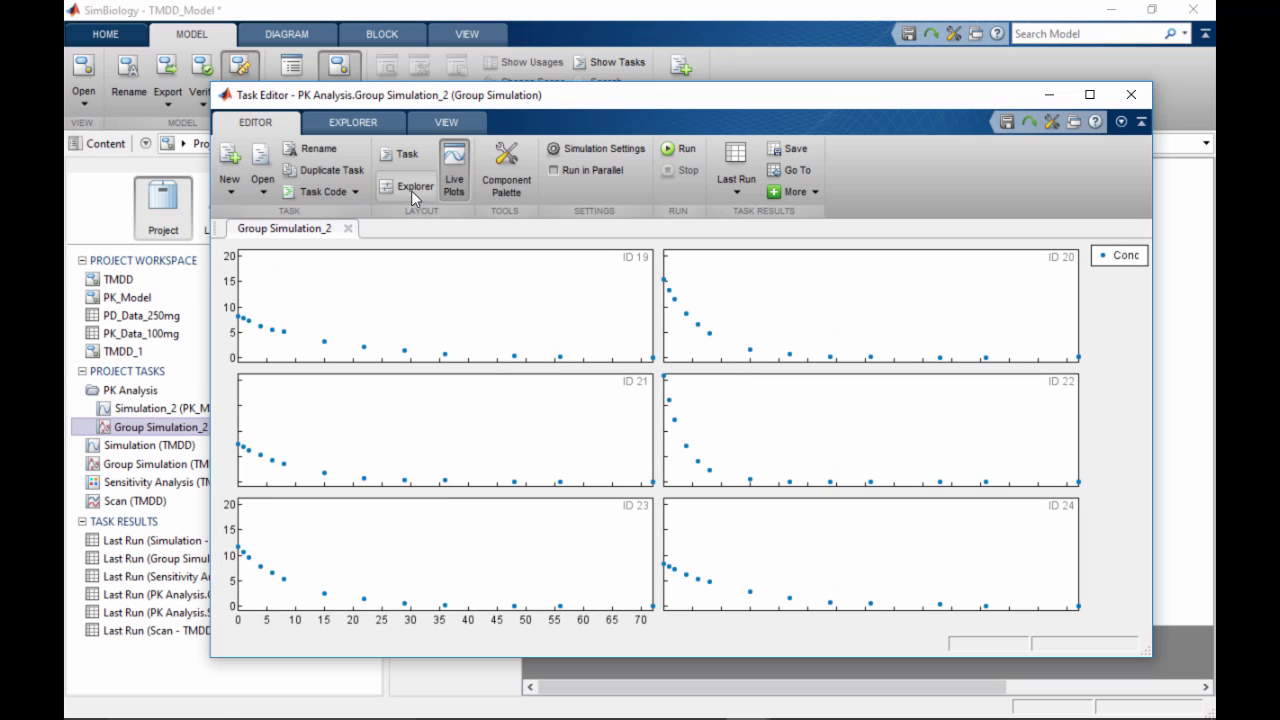
pyautogui.click(1121, 121)
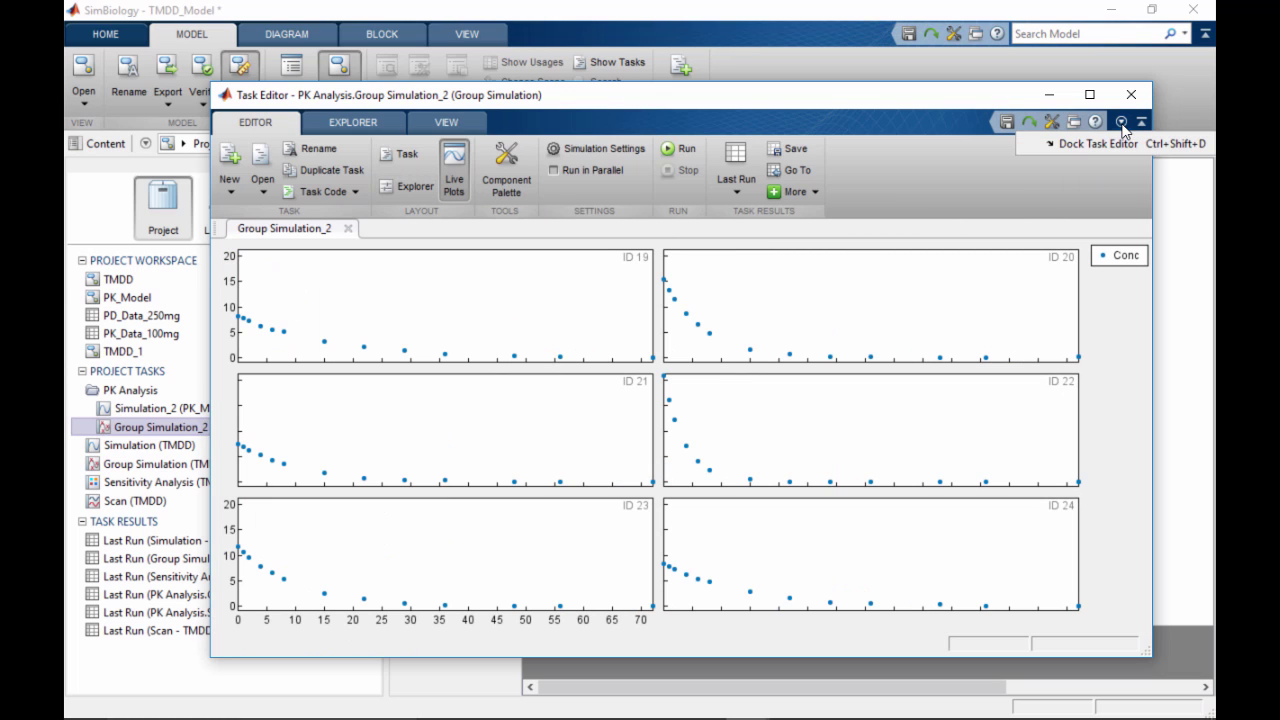
pyautogui.click(1112, 141)
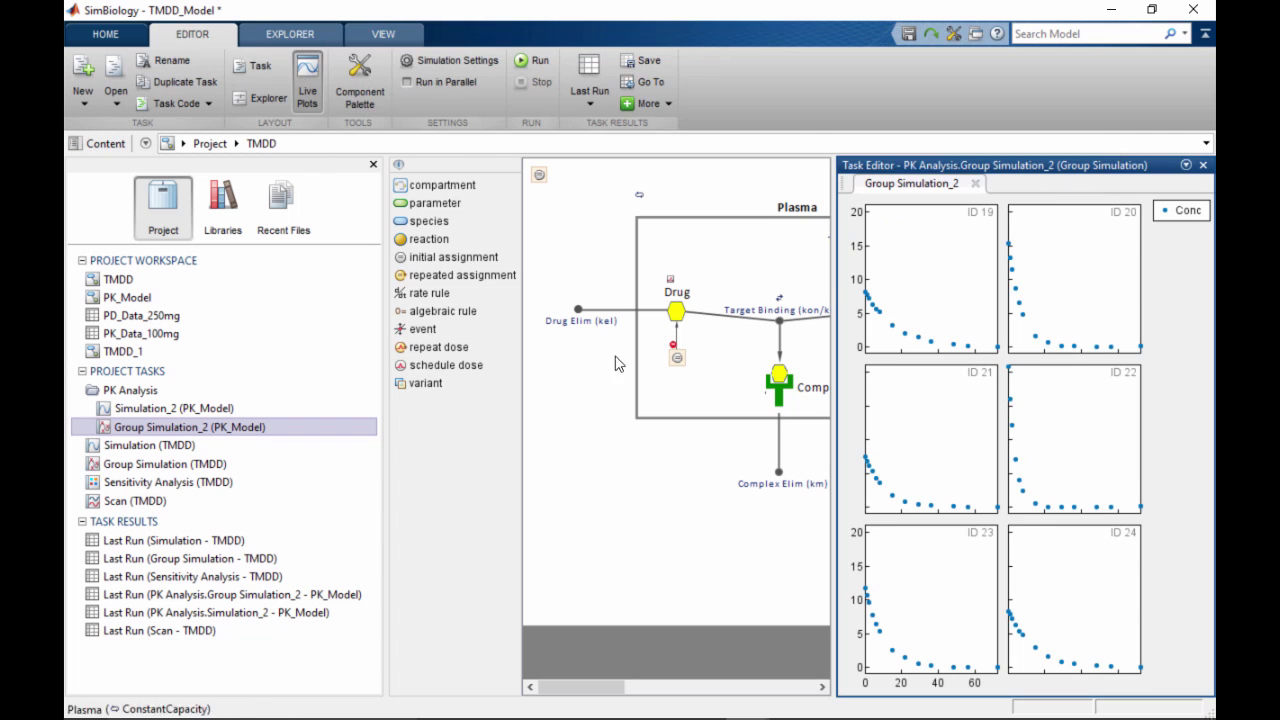
pyautogui.moveTo(385, 441); pyautogui.dragTo(158, 434)
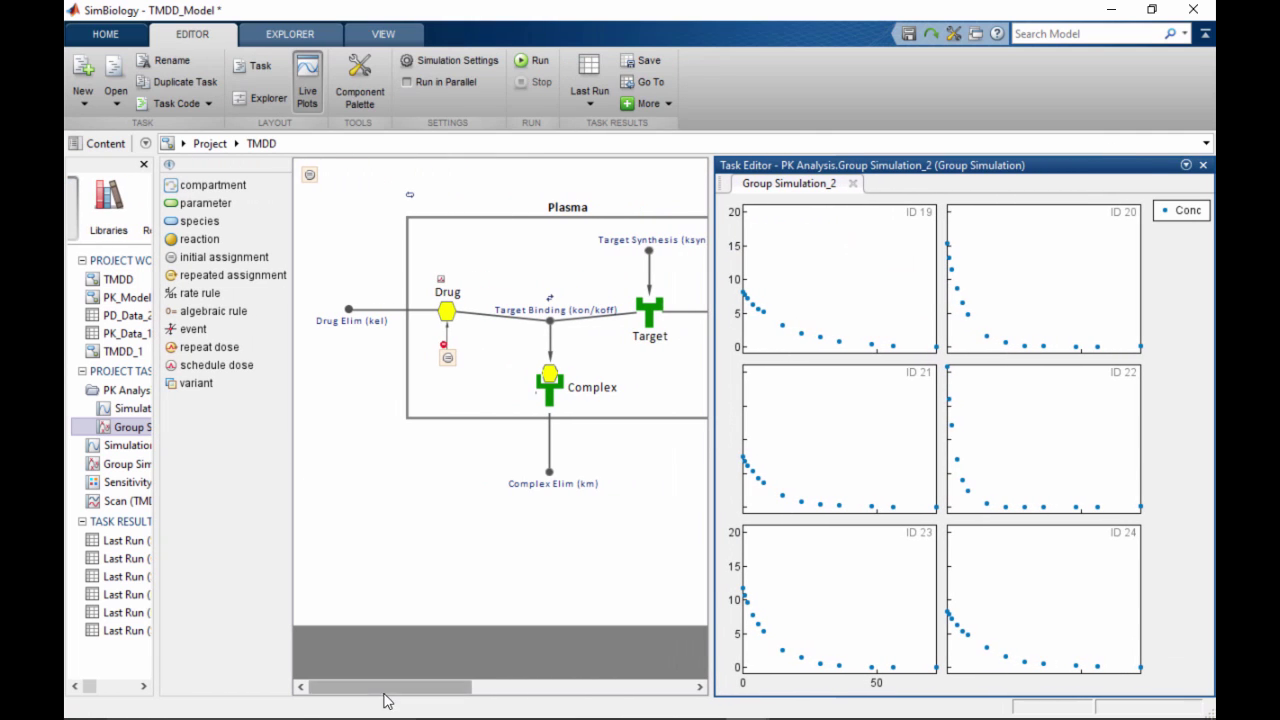
pyautogui.moveTo(389, 688); pyautogui.dragTo(411, 689)
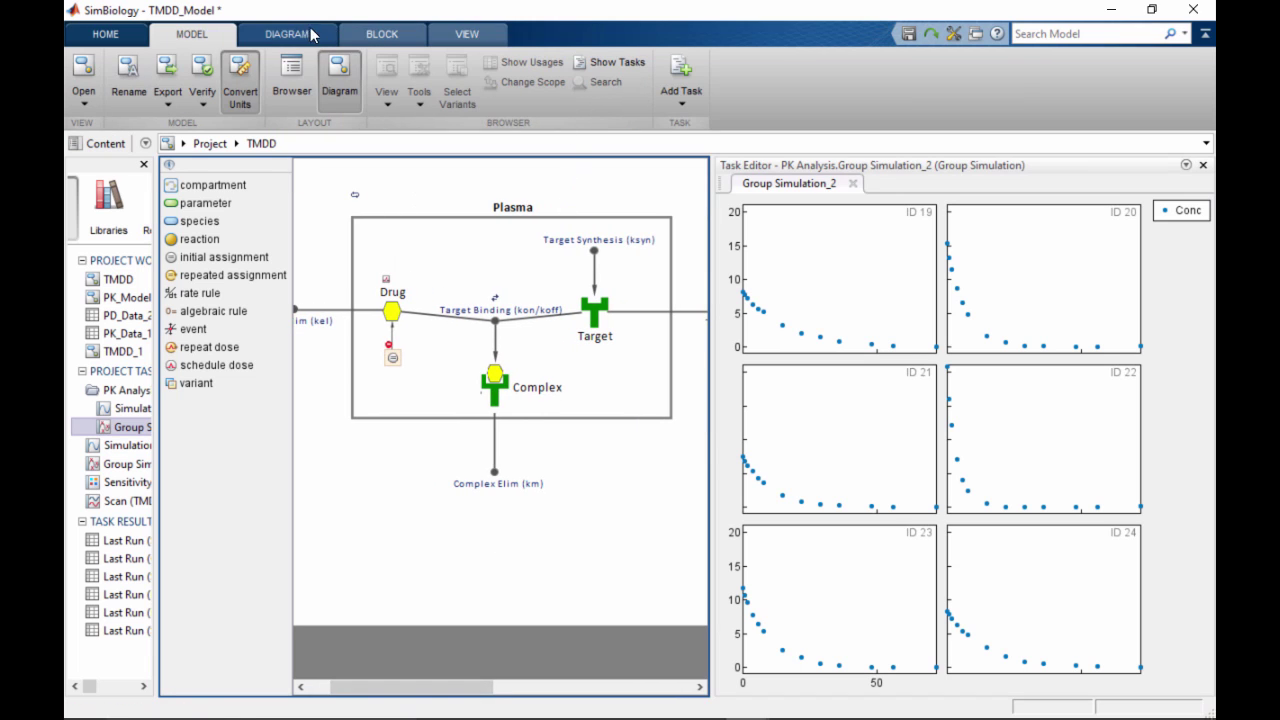
# Undock the Task Editor into its own floating window
pyautogui.click(766, 174)
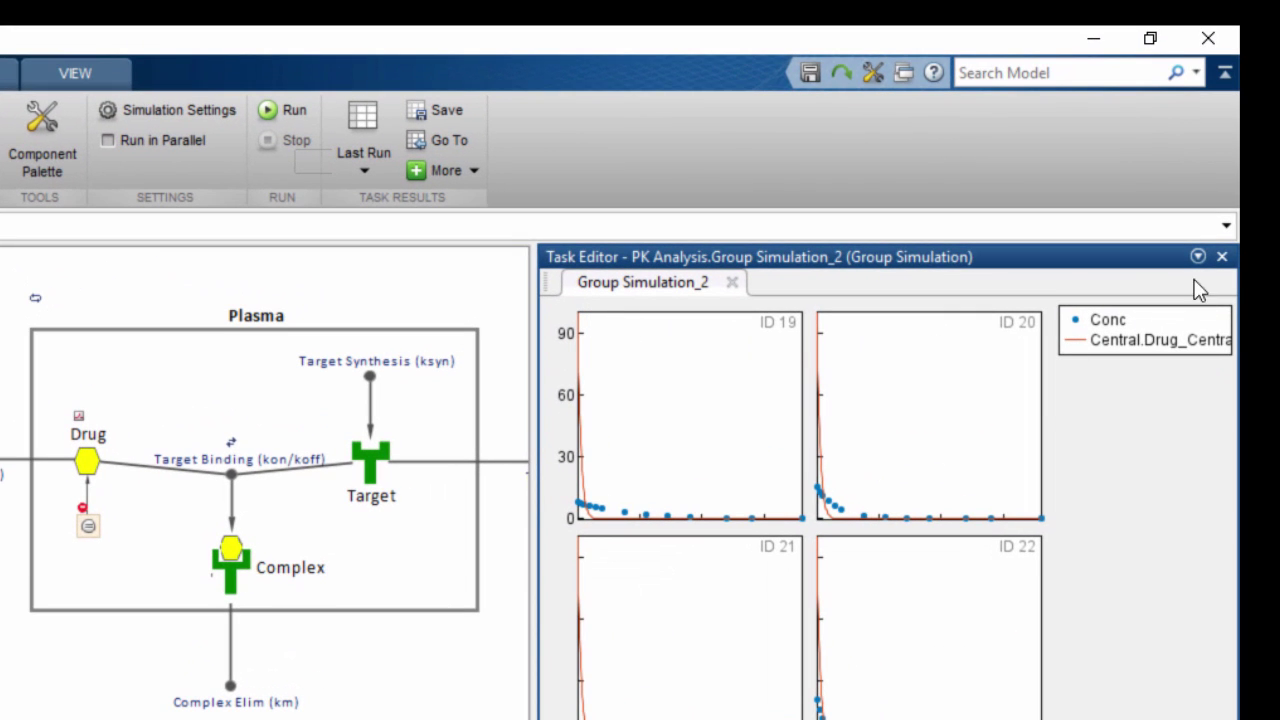
pyautogui.click(1198, 257)
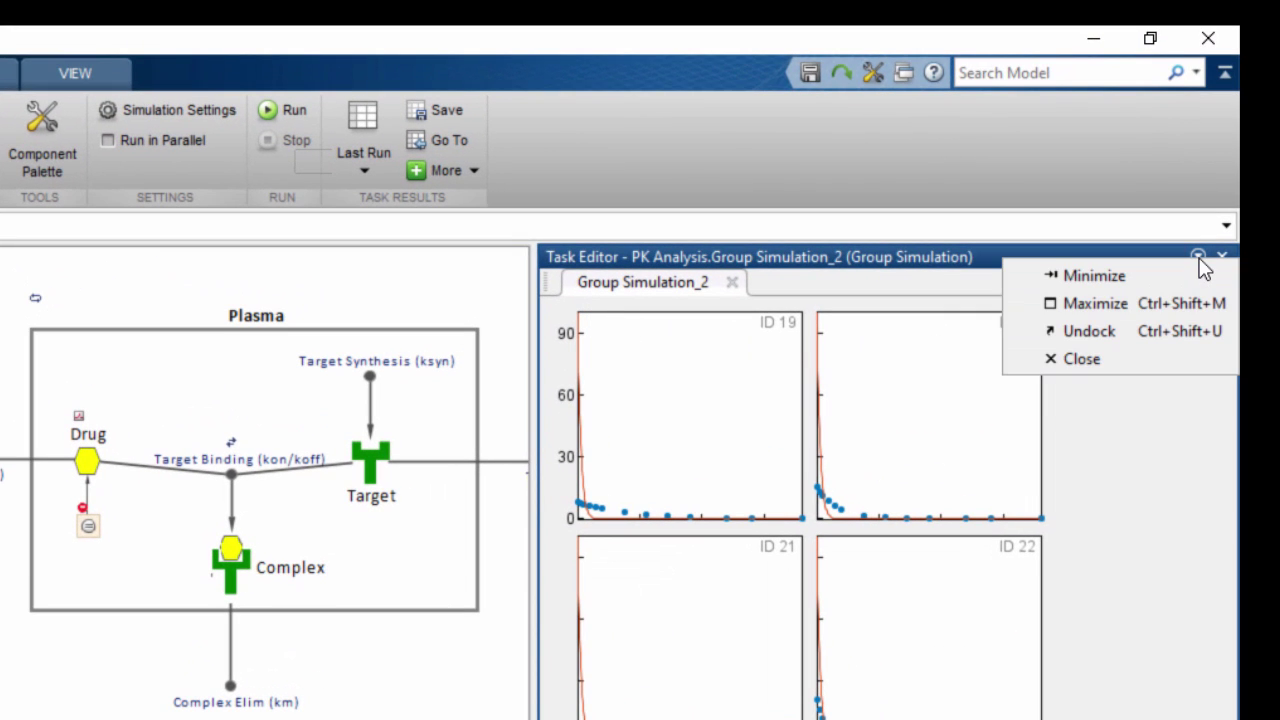
pyautogui.click(1157, 322)
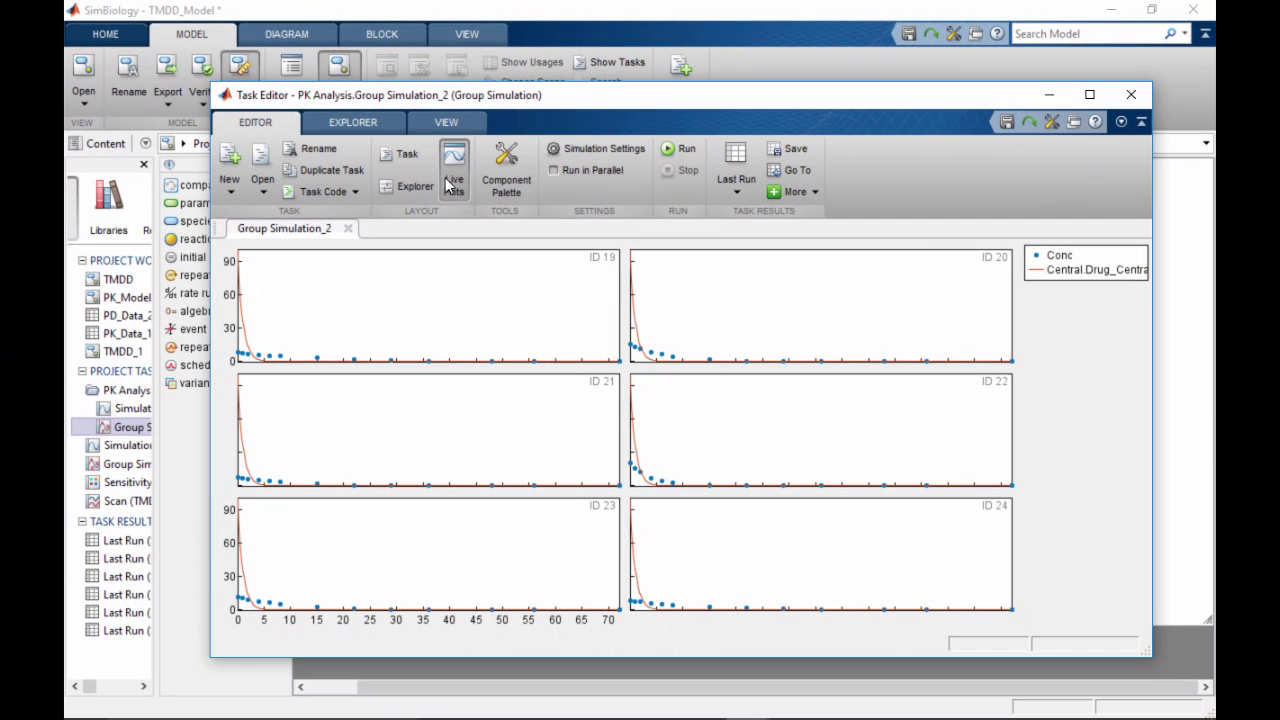
# Turn on Explorer to show Adjust Quantities beside the Group Simulation_2 plots
pyautogui.click(258, 236)
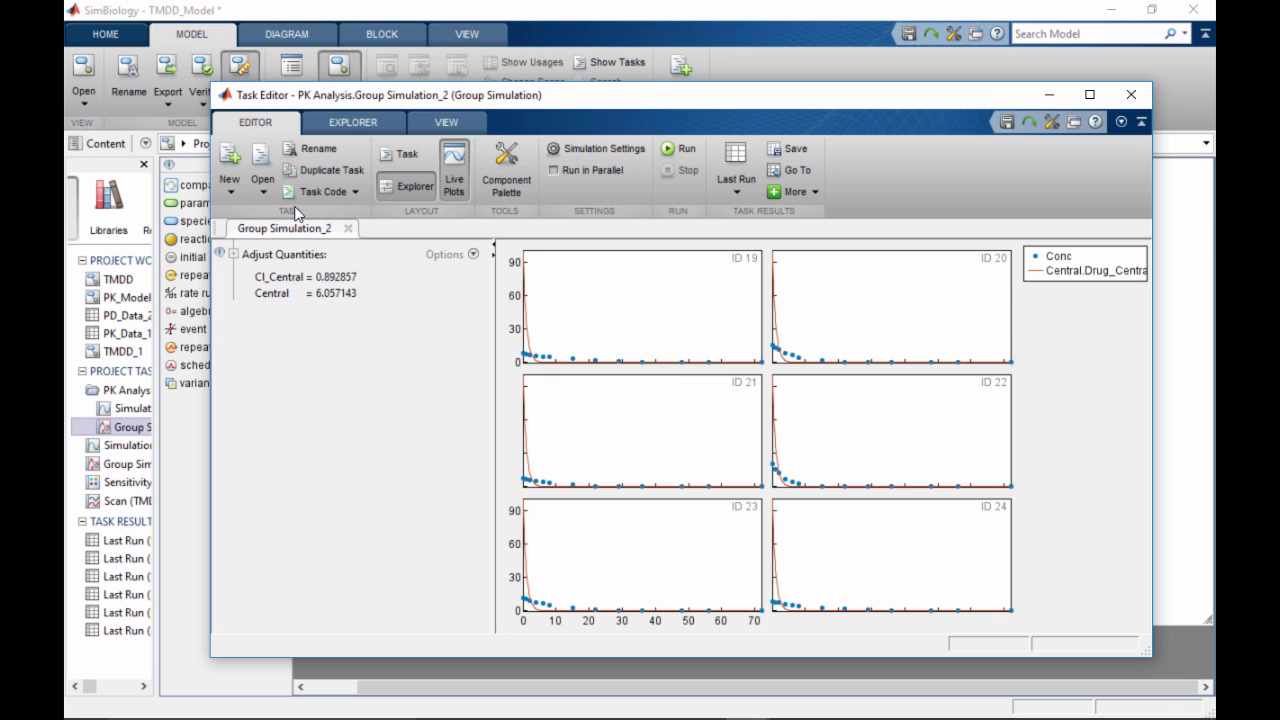
# Open the Scan task as a second tab, then switch between it and Group Simulation_2
pyautogui.click(263, 192)
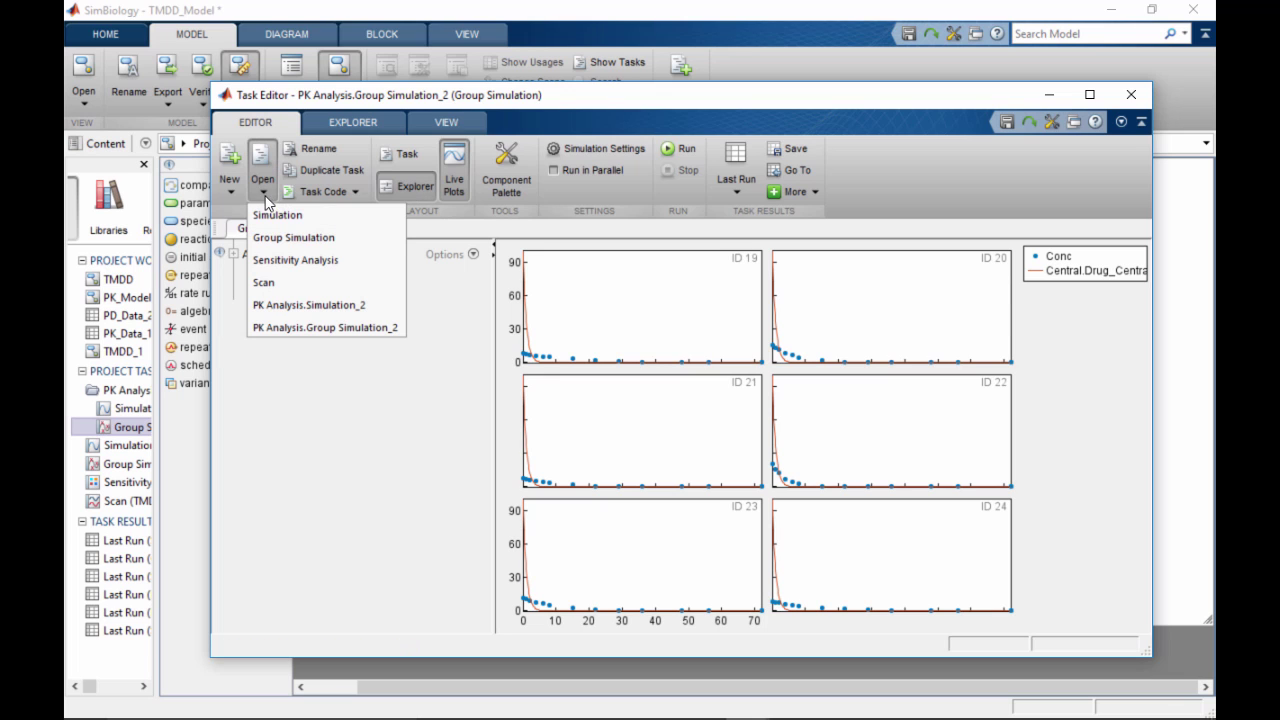
pyautogui.click(264, 284)
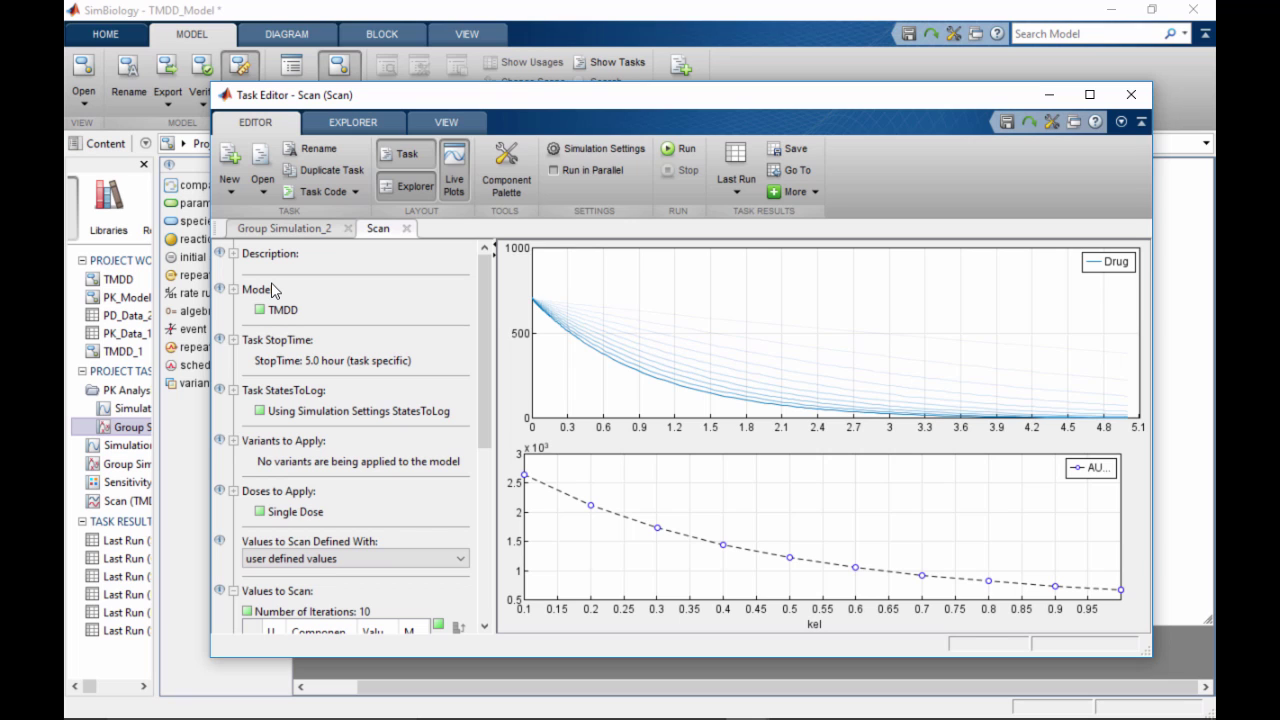
pyautogui.click(282, 231)
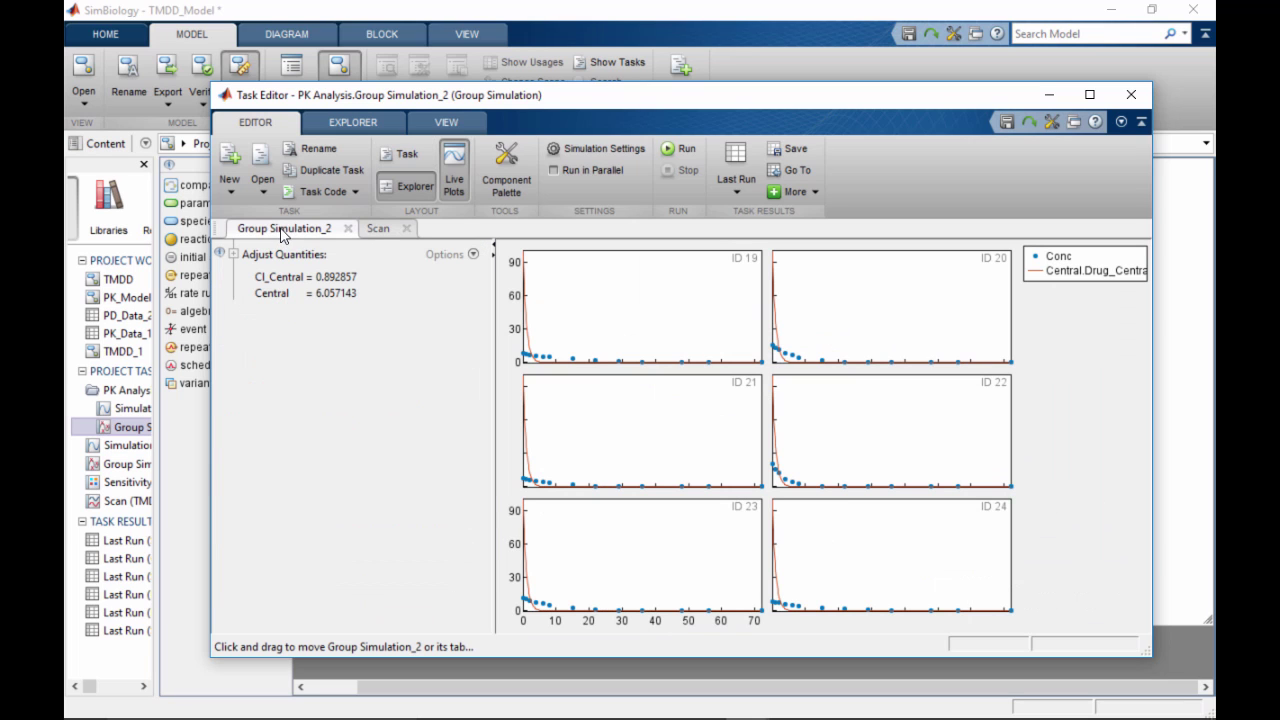
pyautogui.click(377, 231)
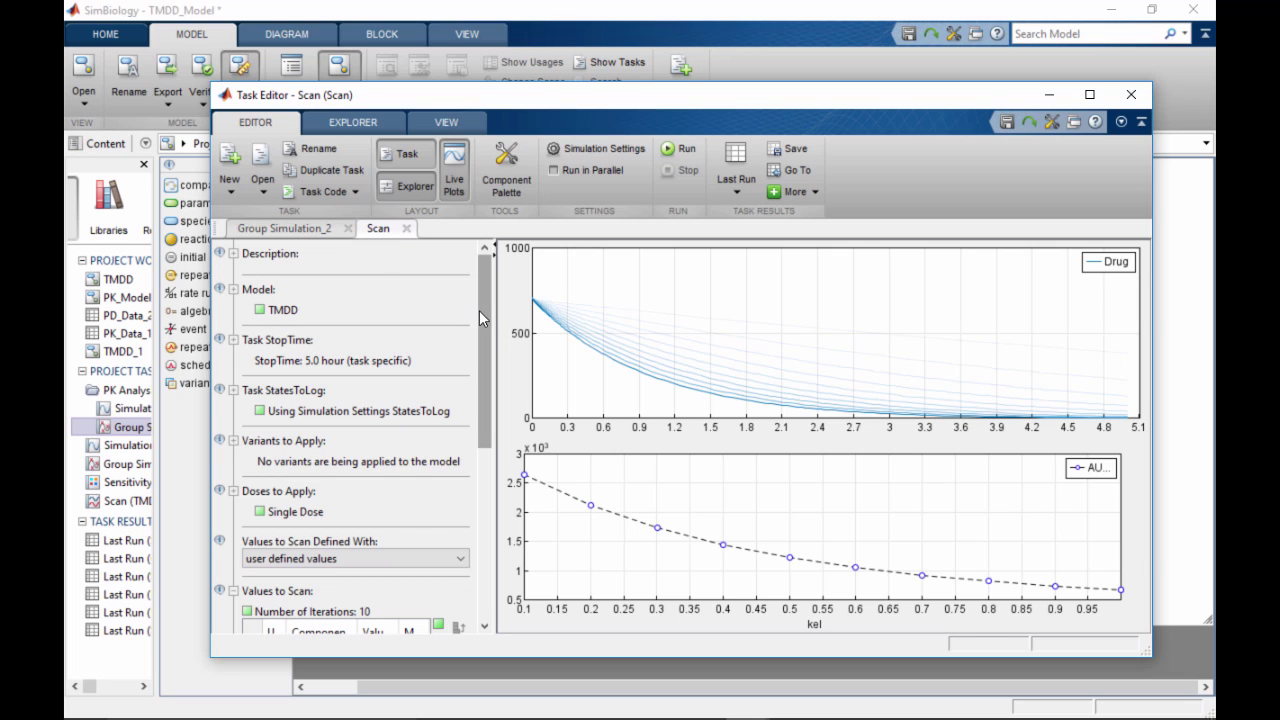
# Browse the Scan task's Adjust Doses controls, then close the Scan tab
pyautogui.moveTo(482, 320); pyautogui.dragTo(476, 551)
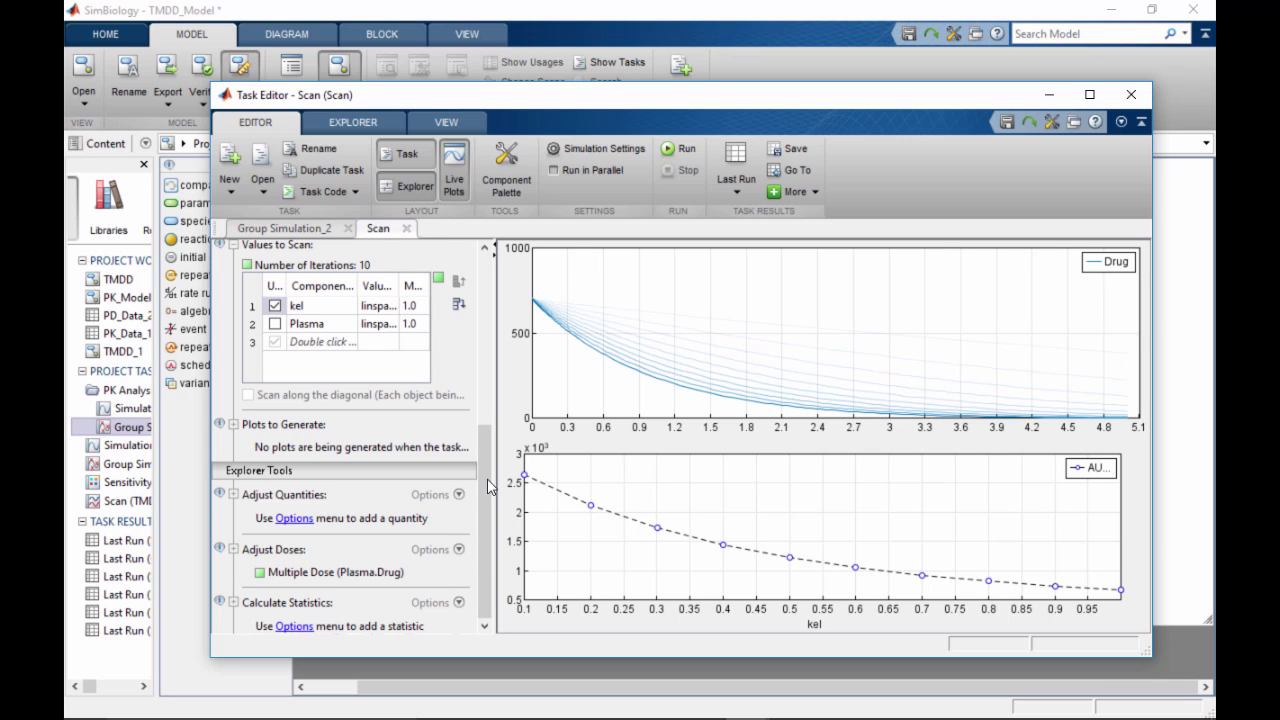
pyautogui.moveTo(489, 487); pyautogui.dragTo(489, 333)
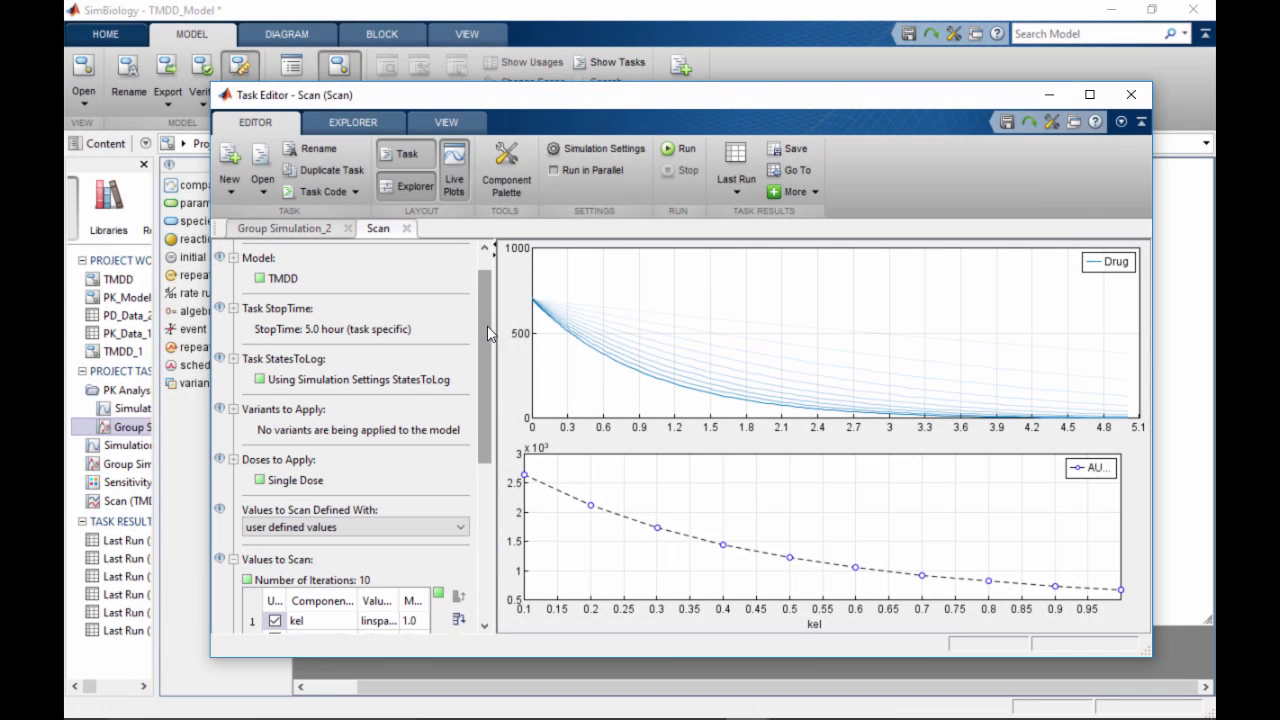
pyautogui.moveTo(487, 326); pyautogui.dragTo(487, 418)
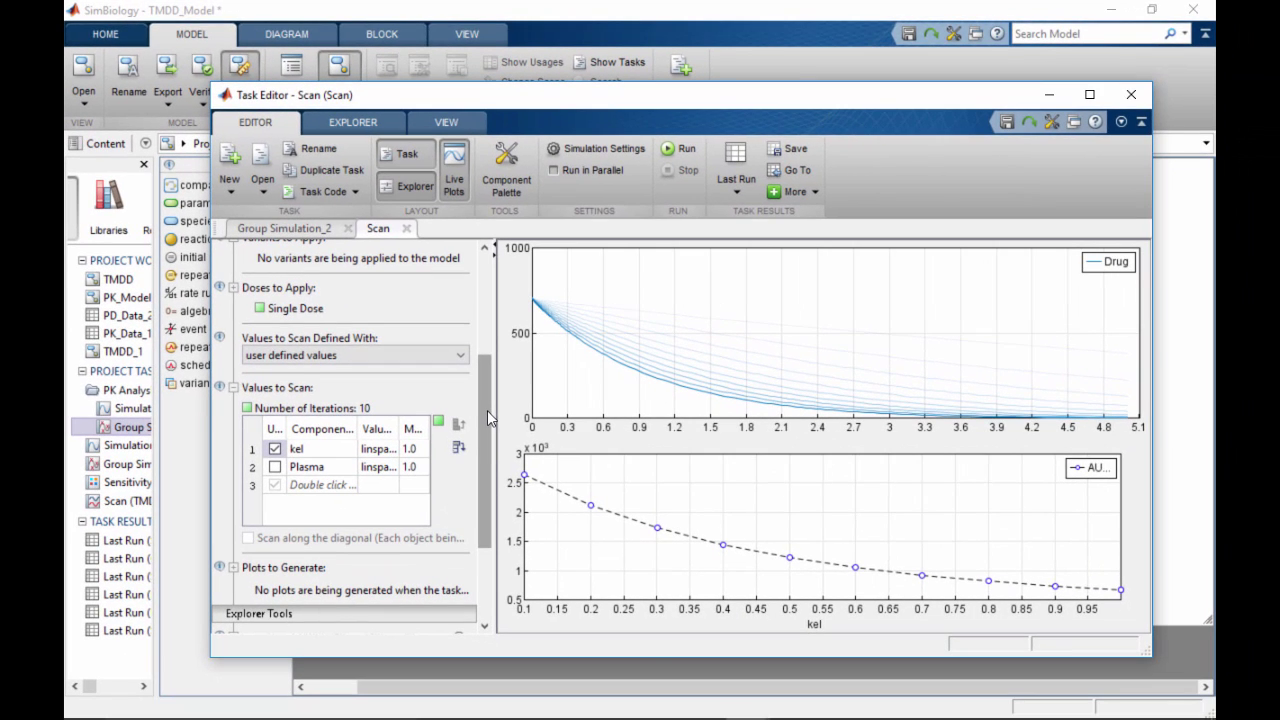
pyautogui.moveTo(487, 418); pyautogui.dragTo(487, 505)
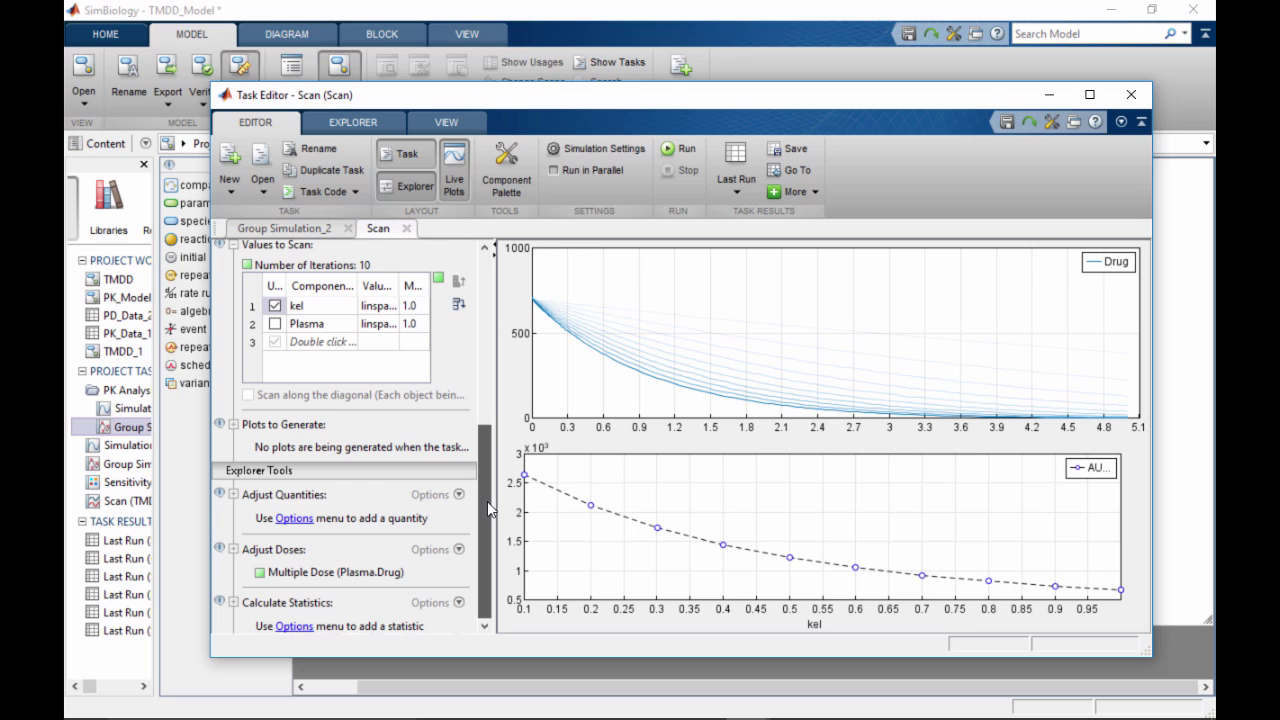
pyautogui.click(233, 550)
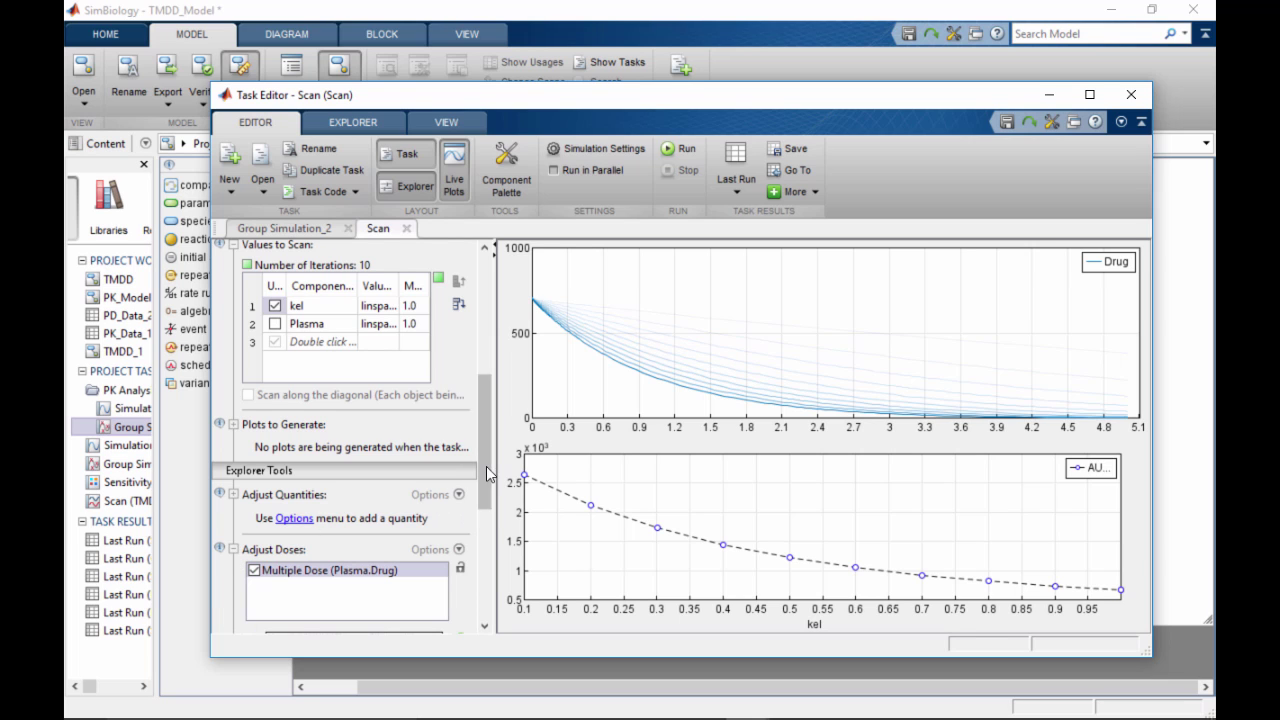
pyautogui.moveTo(486, 472); pyautogui.dragTo(483, 592)
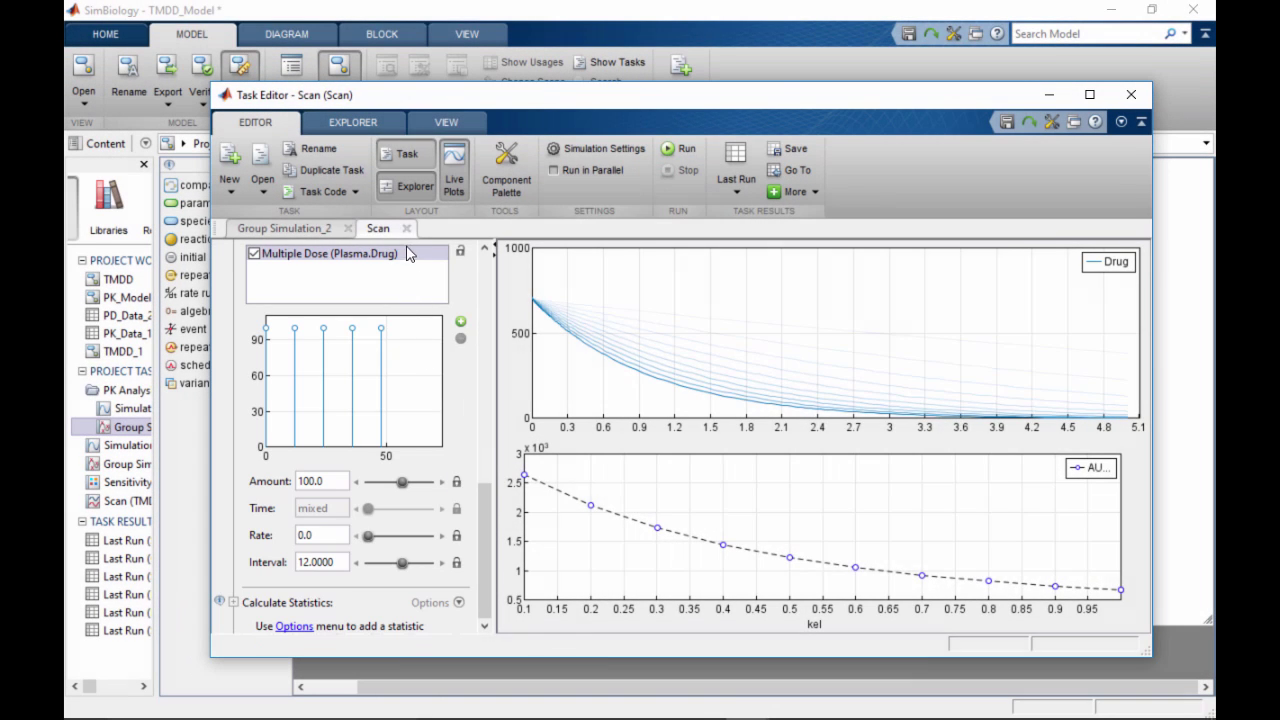
pyautogui.click(406, 228)
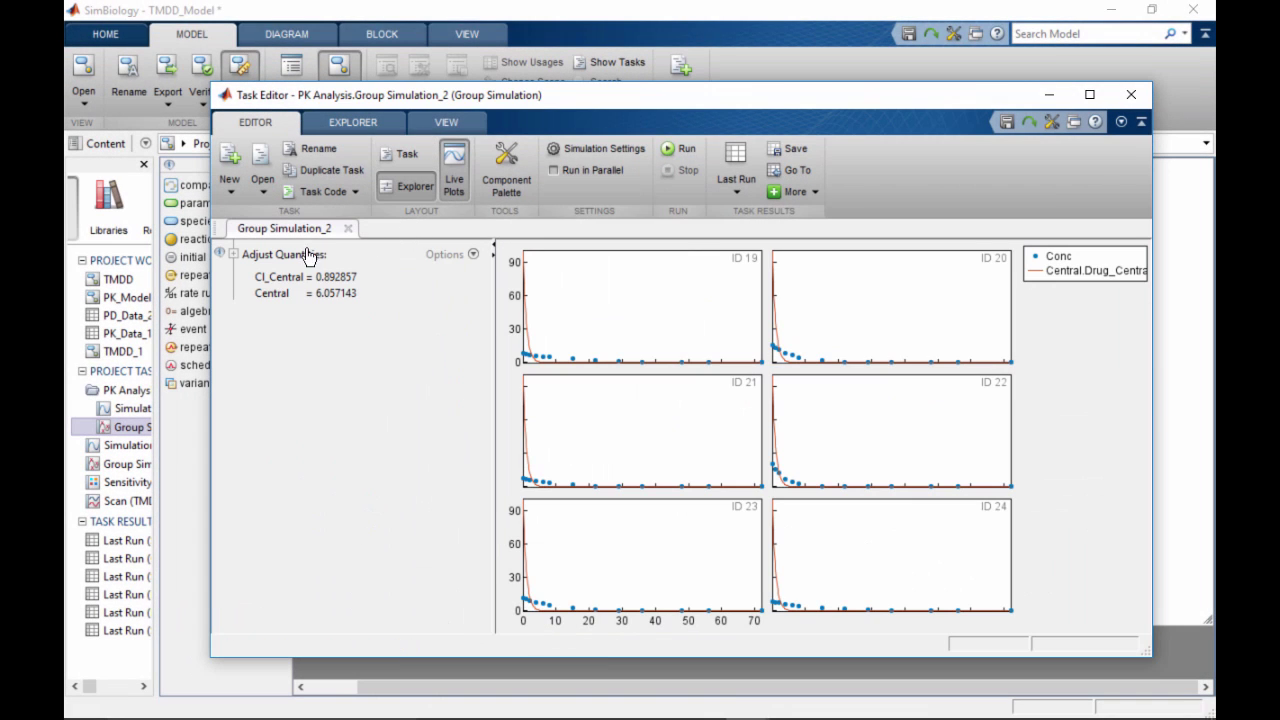
# Rerun Group Simulation_2 with Central stepped down to 5.597143 and Cl_Central up to 0.932857
pyautogui.click(235, 256)
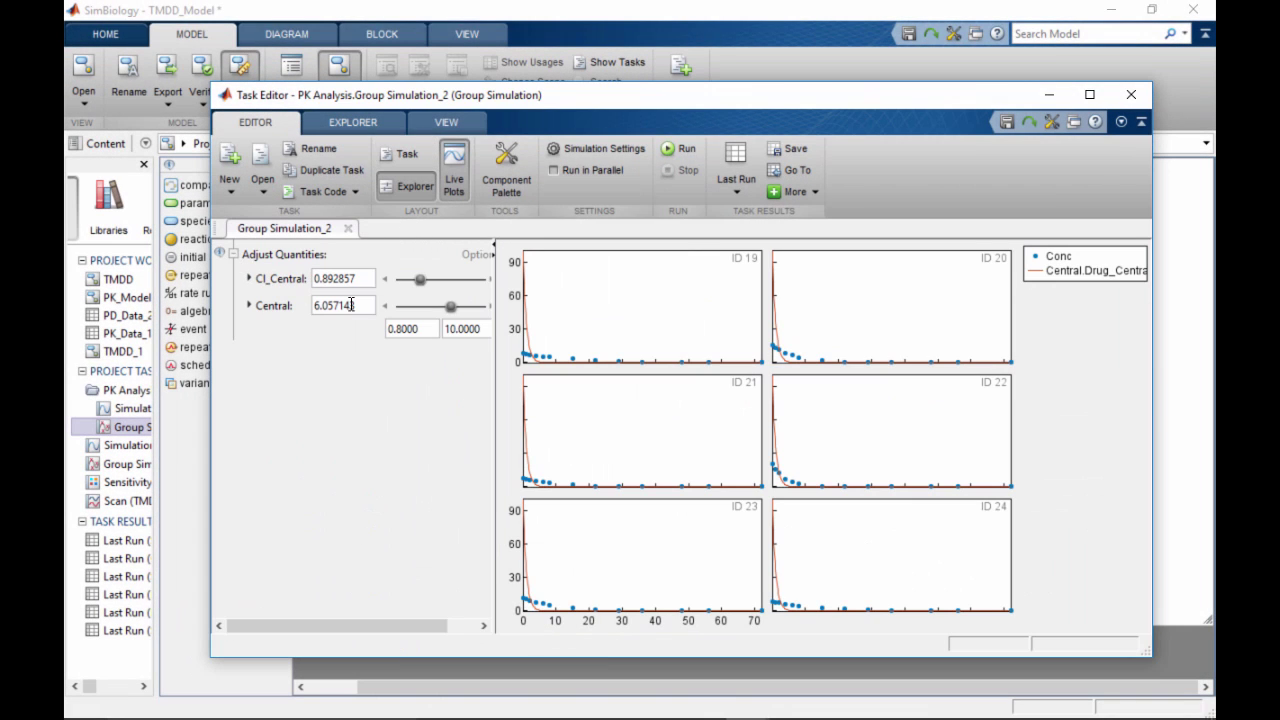
pyautogui.click(668, 148)
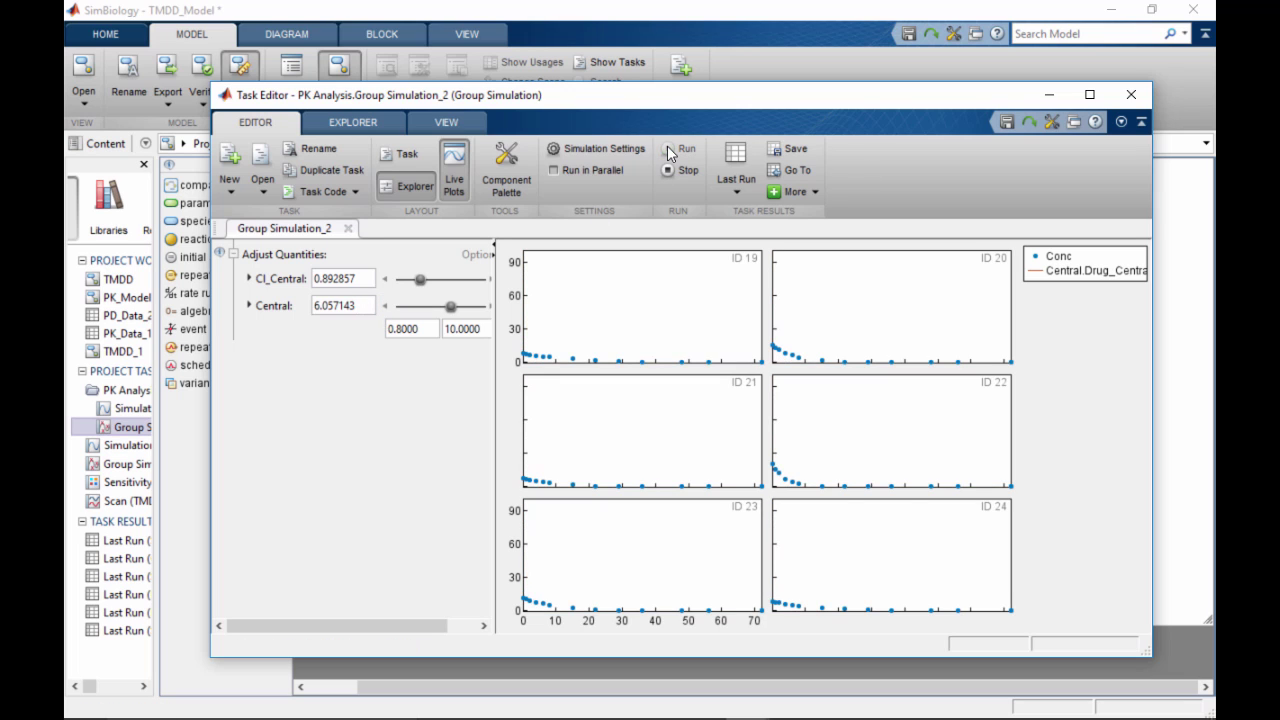
pyautogui.click(391, 306)
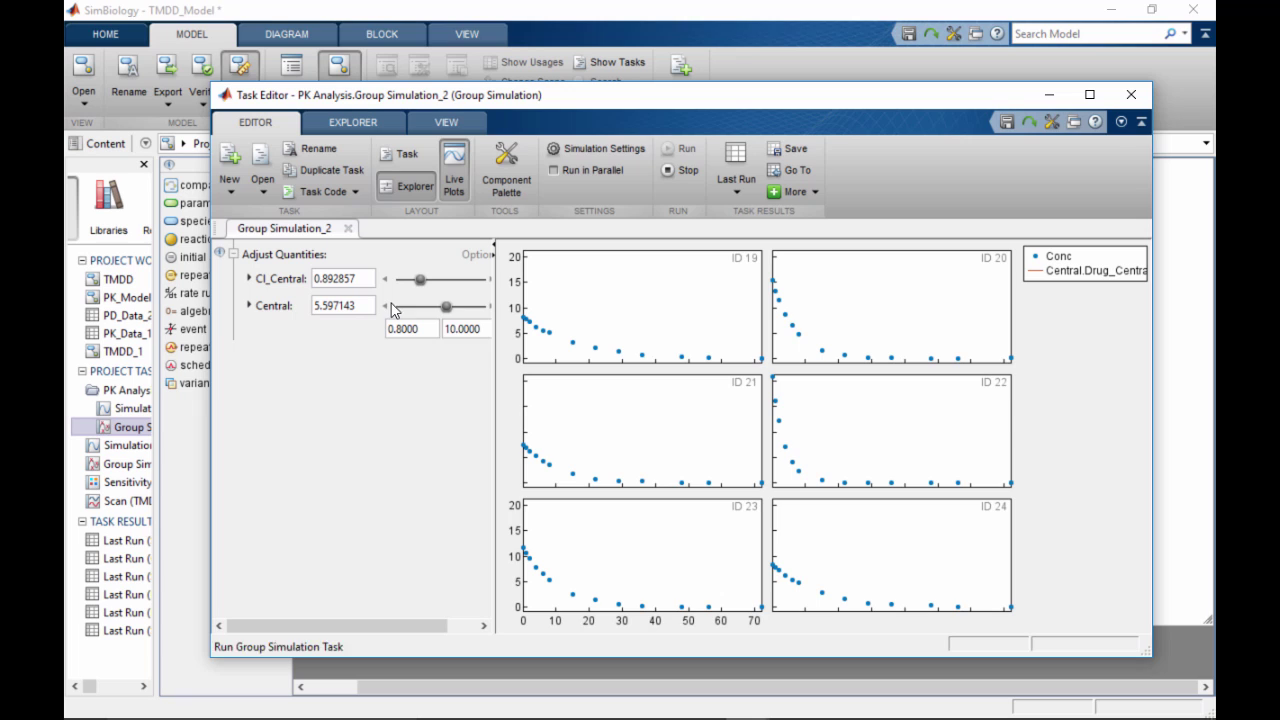
pyautogui.moveTo(496, 356); pyautogui.dragTo(551, 356)
pyautogui.click(510, 280)
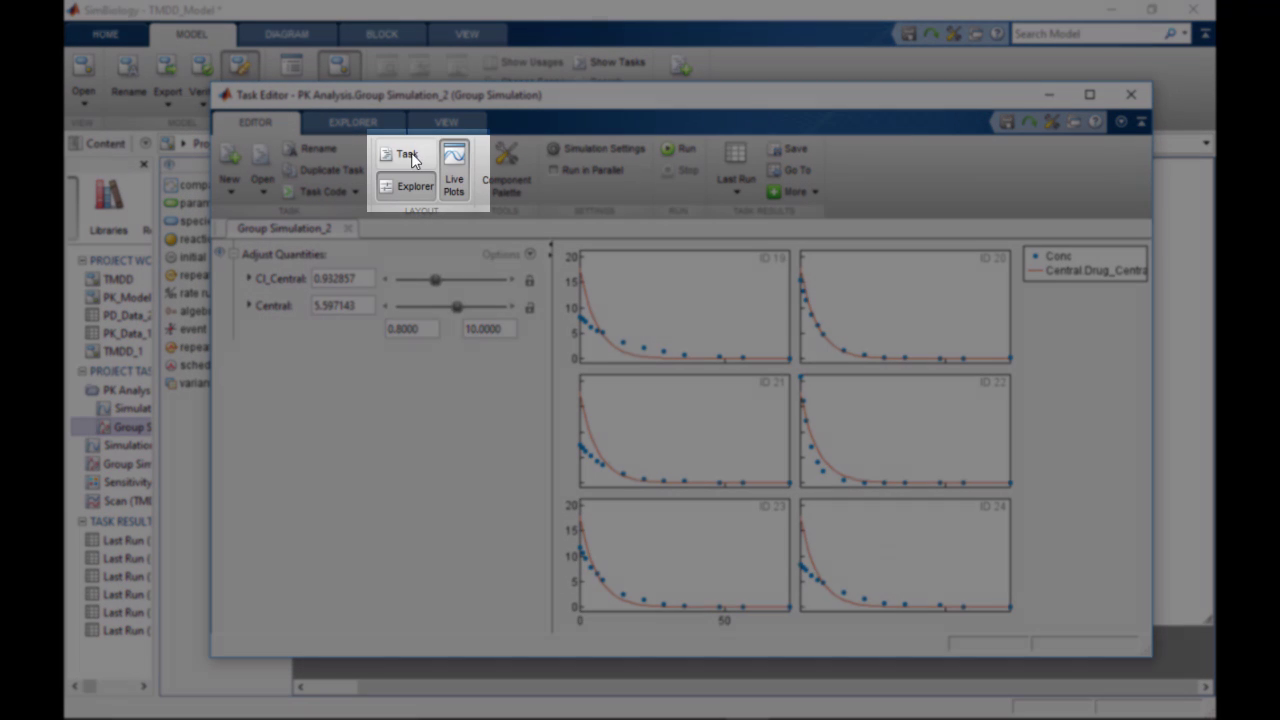
# Arrange the Layout so only Explorer and Live Plots show, with the Task section hidden
pyautogui.click(408, 155)
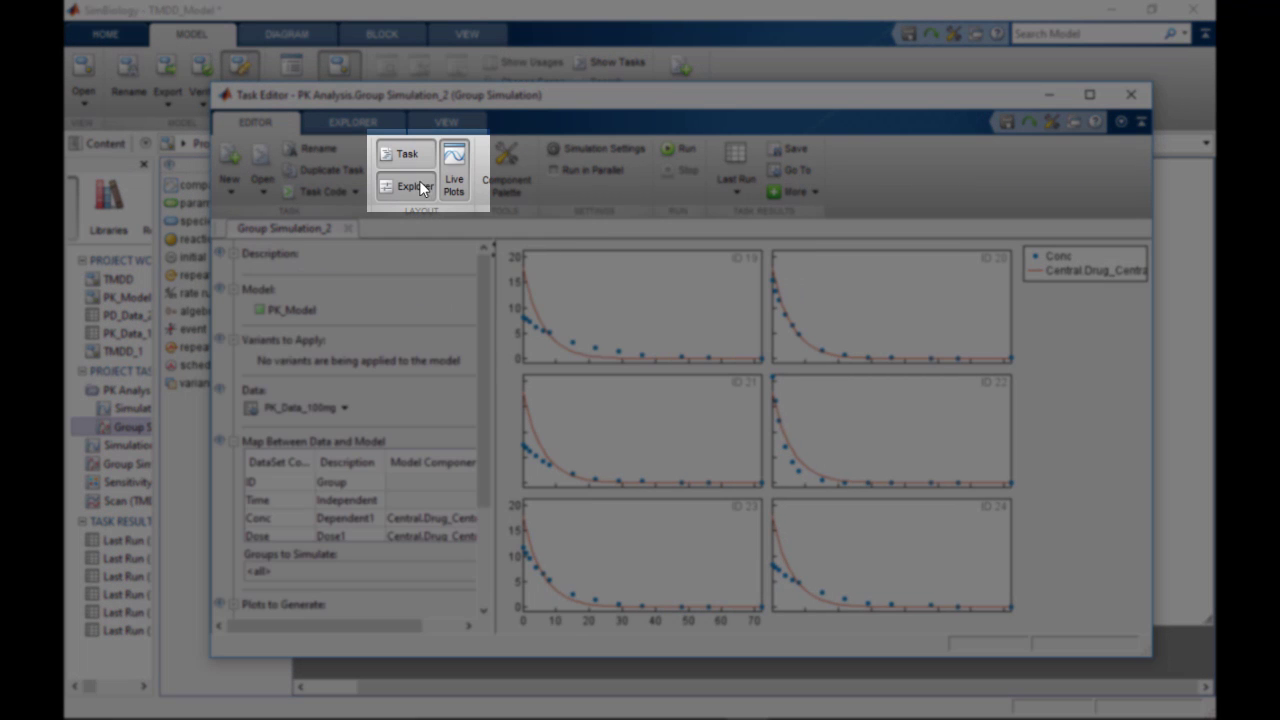
pyautogui.click(450, 190)
pyautogui.click(419, 190)
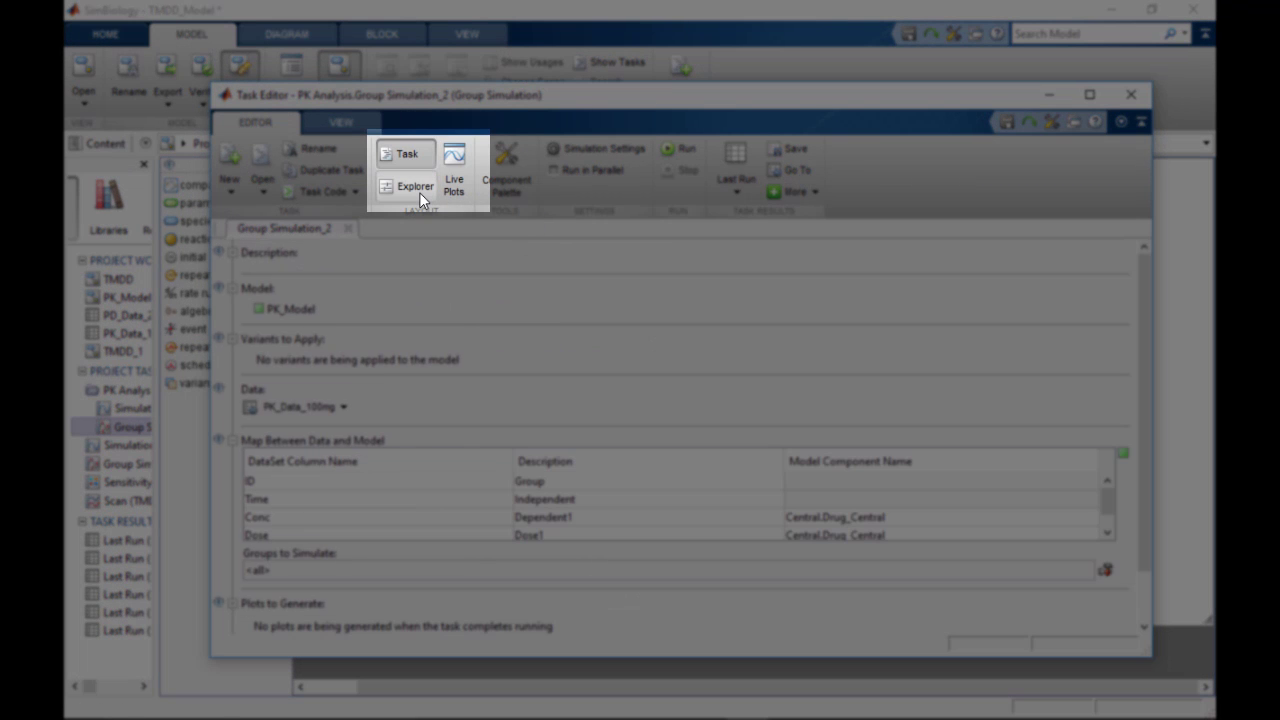
pyautogui.click(408, 160)
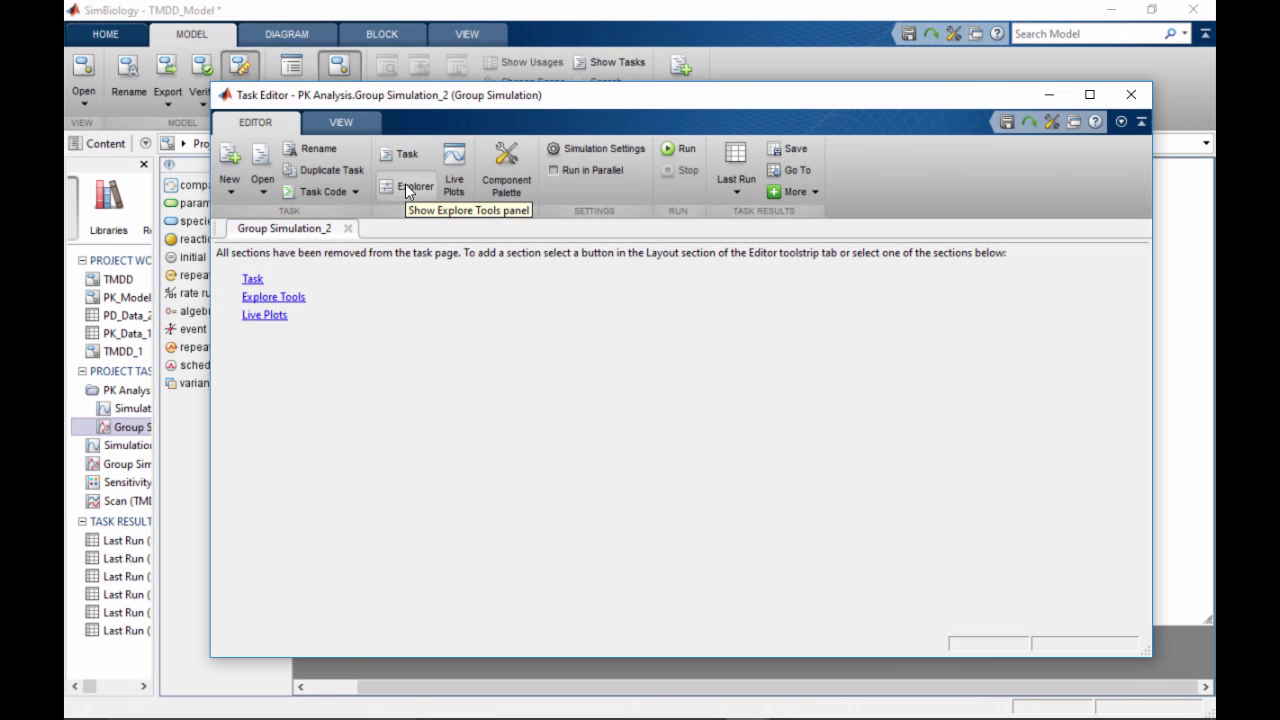
pyautogui.click(405, 183)
pyautogui.click(455, 183)
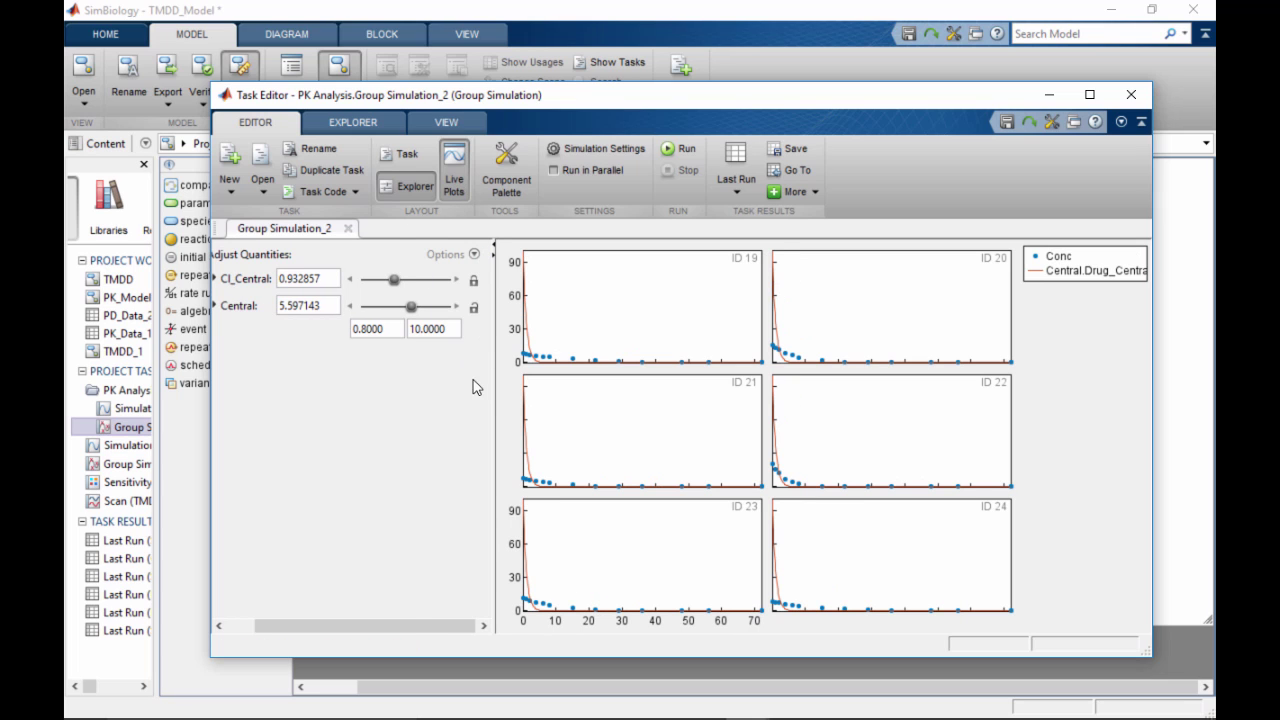
# Raise Cl_Central two steps to 0.972857 and lower Central to 5.137143
pyautogui.moveTo(494, 388); pyautogui.dragTo(554, 381)
pyautogui.click(517, 280)
pyautogui.click(516, 281)
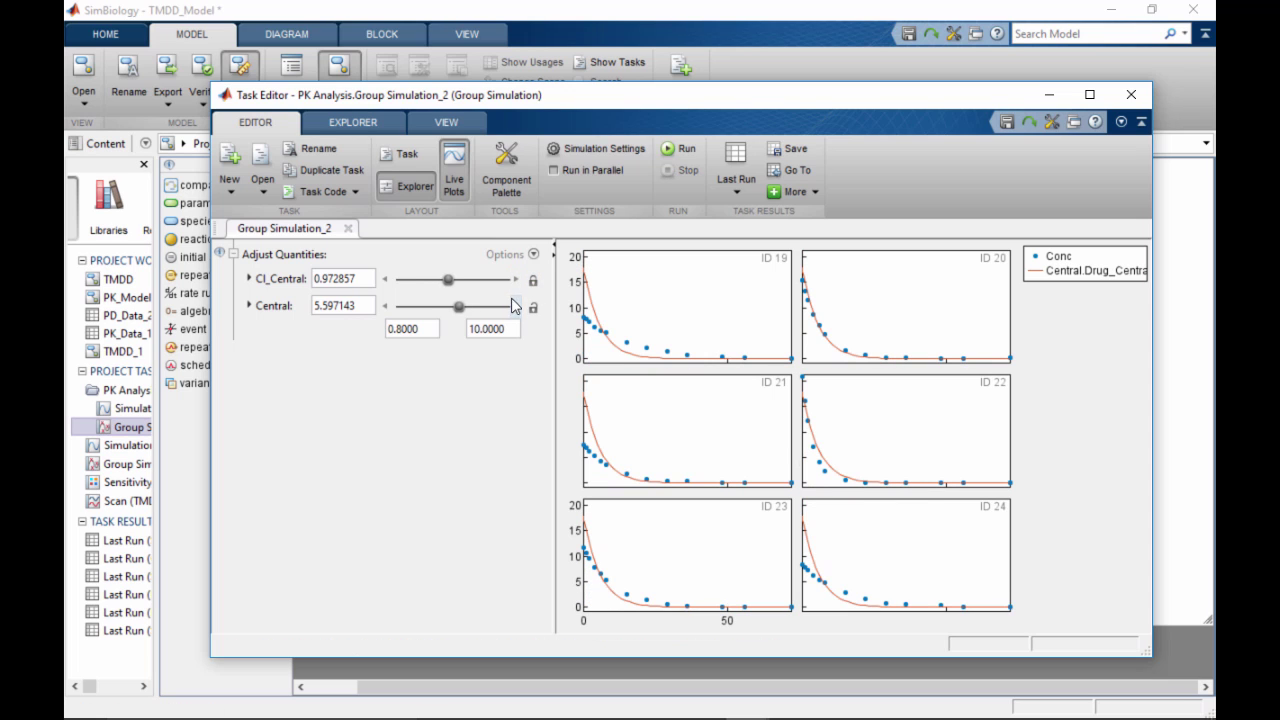
pyautogui.click(388, 310)
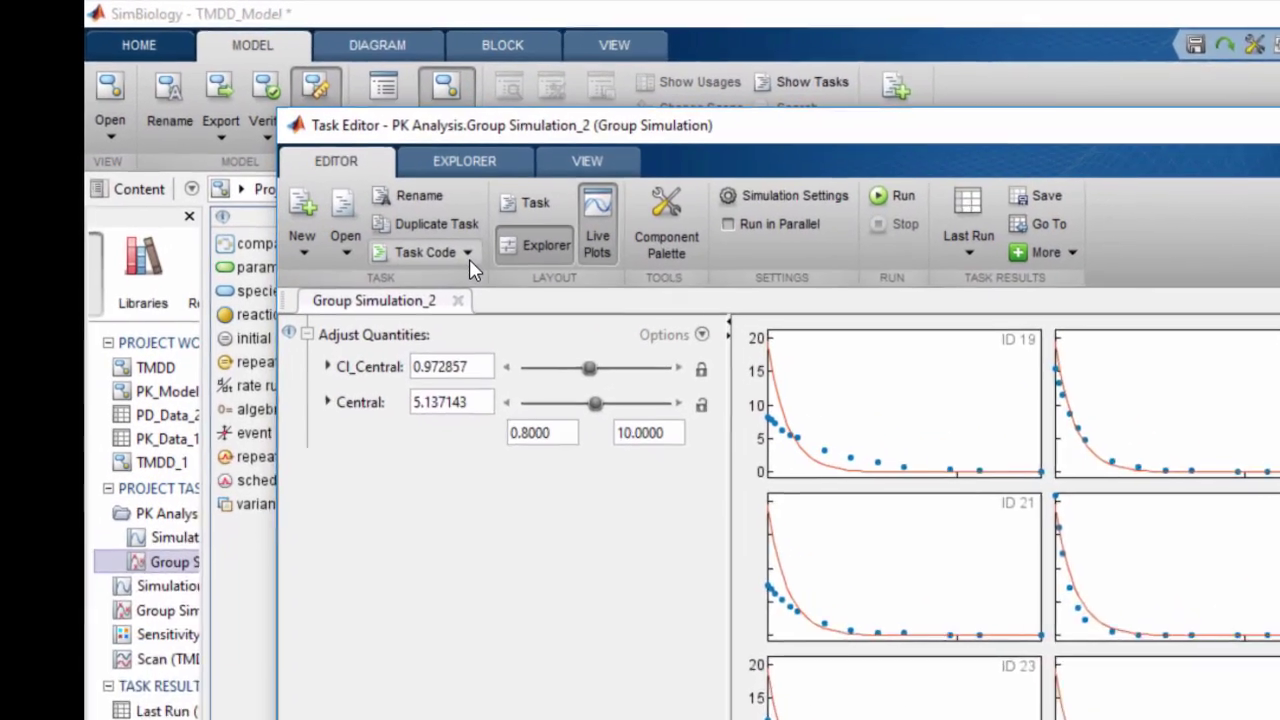
pyautogui.click(357, 198)
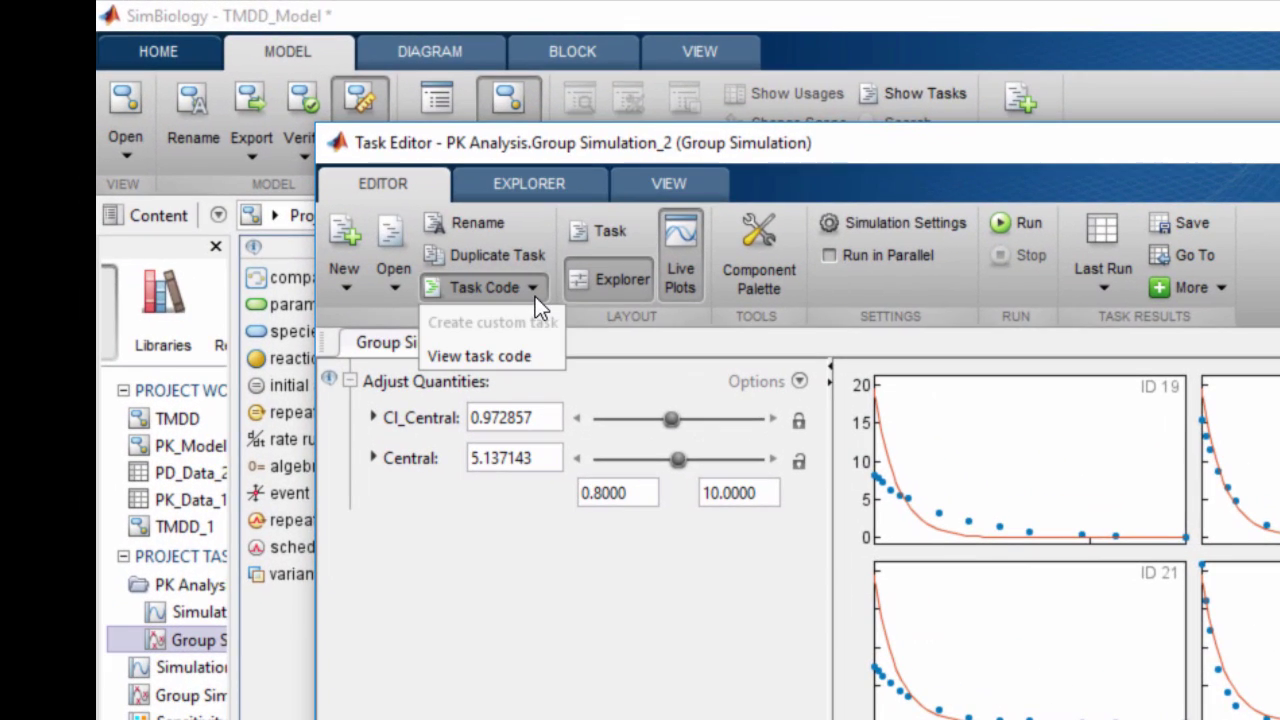
# View the Group Simulation_2 task code in the MATLAB Editor
pyautogui.click(512, 356)
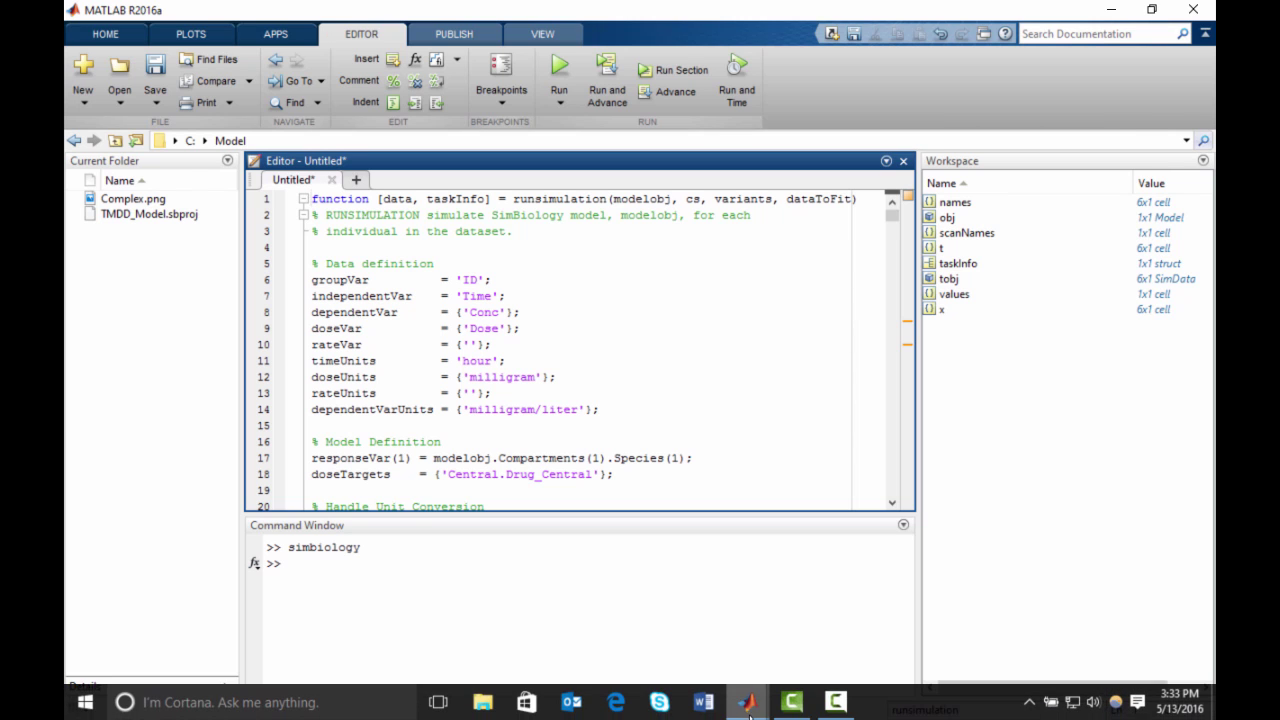
# Review the session's recorded actions in the MATLAB Code Capture Tool, then close it
pyautogui.click(751, 714)
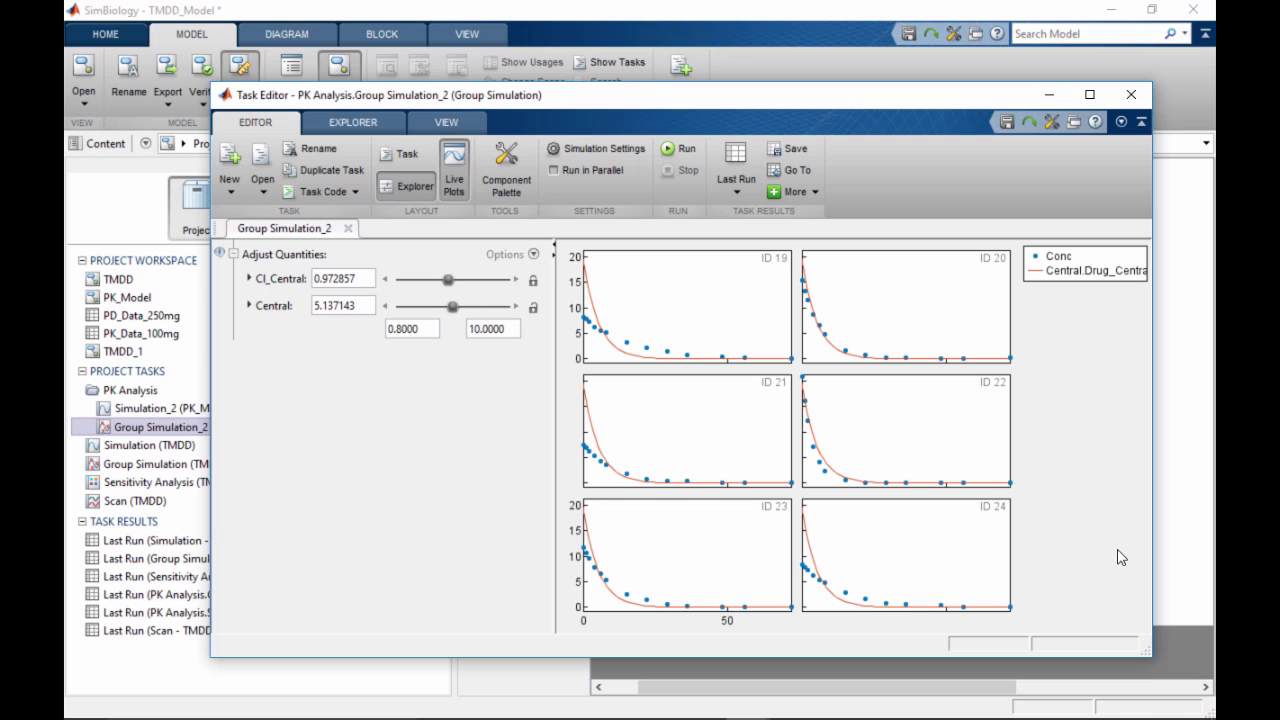
pyautogui.click(1051, 122)
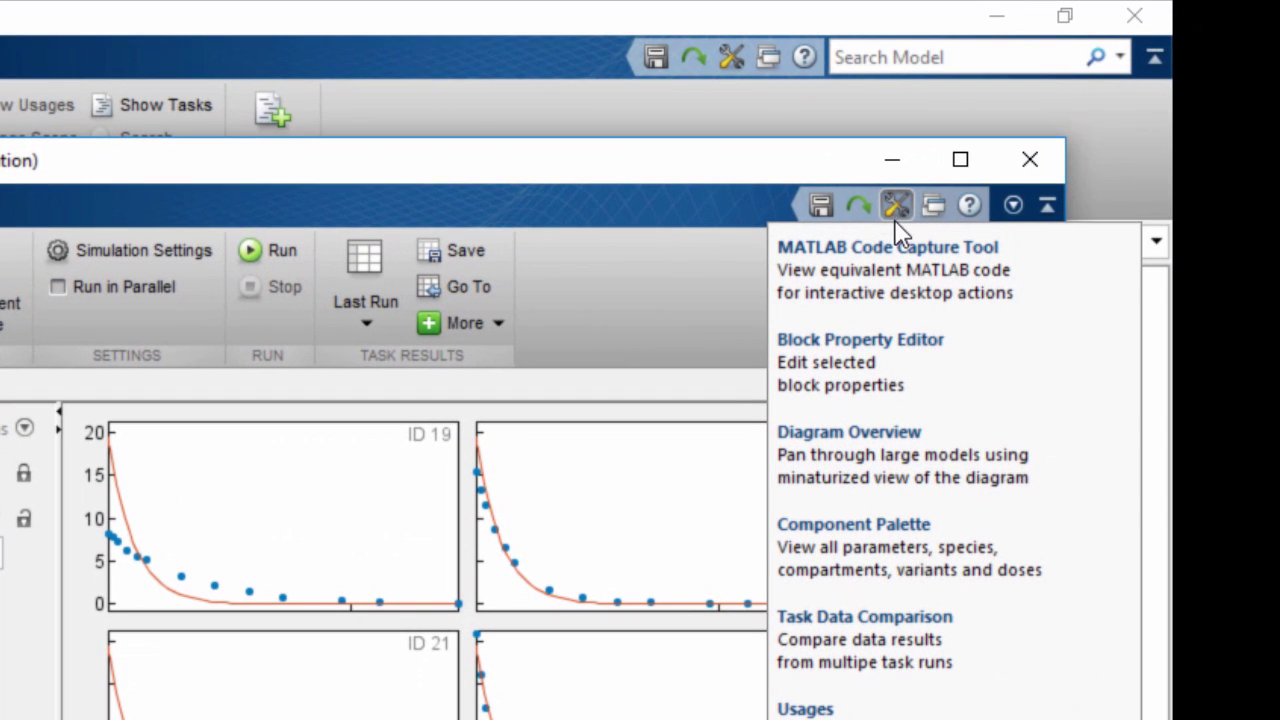
pyautogui.click(897, 247)
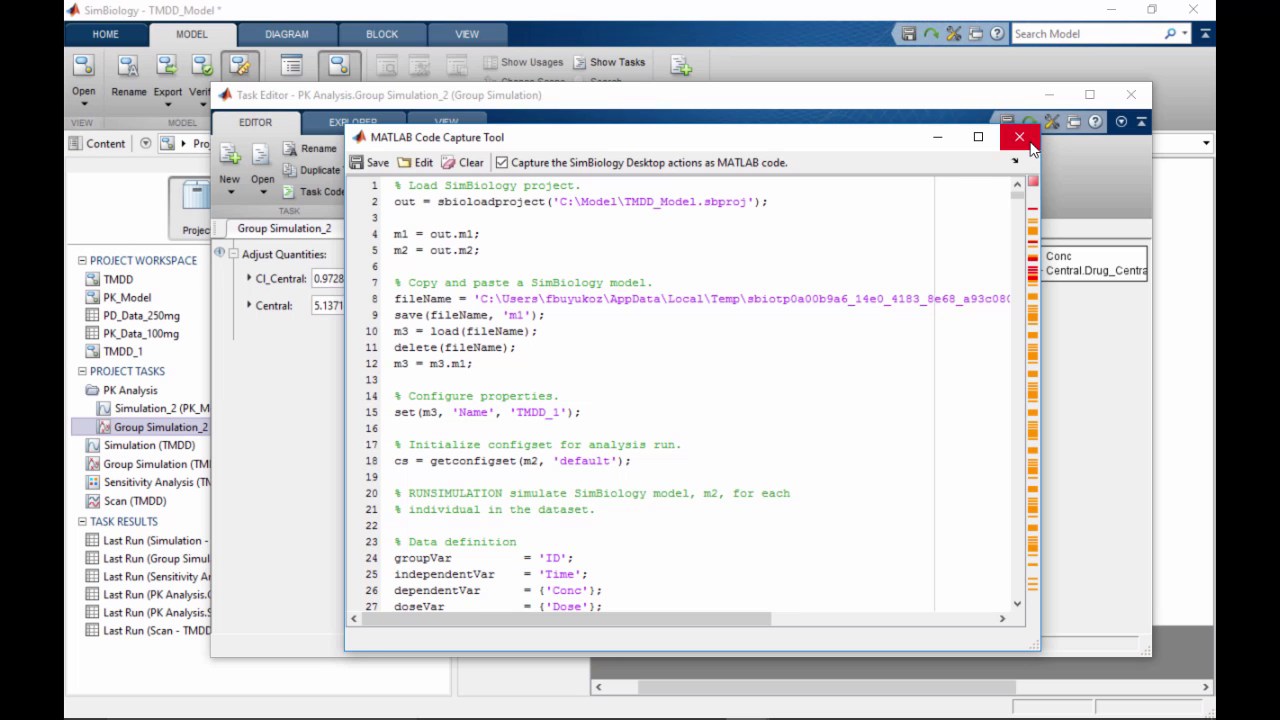
pyautogui.click(1019, 137)
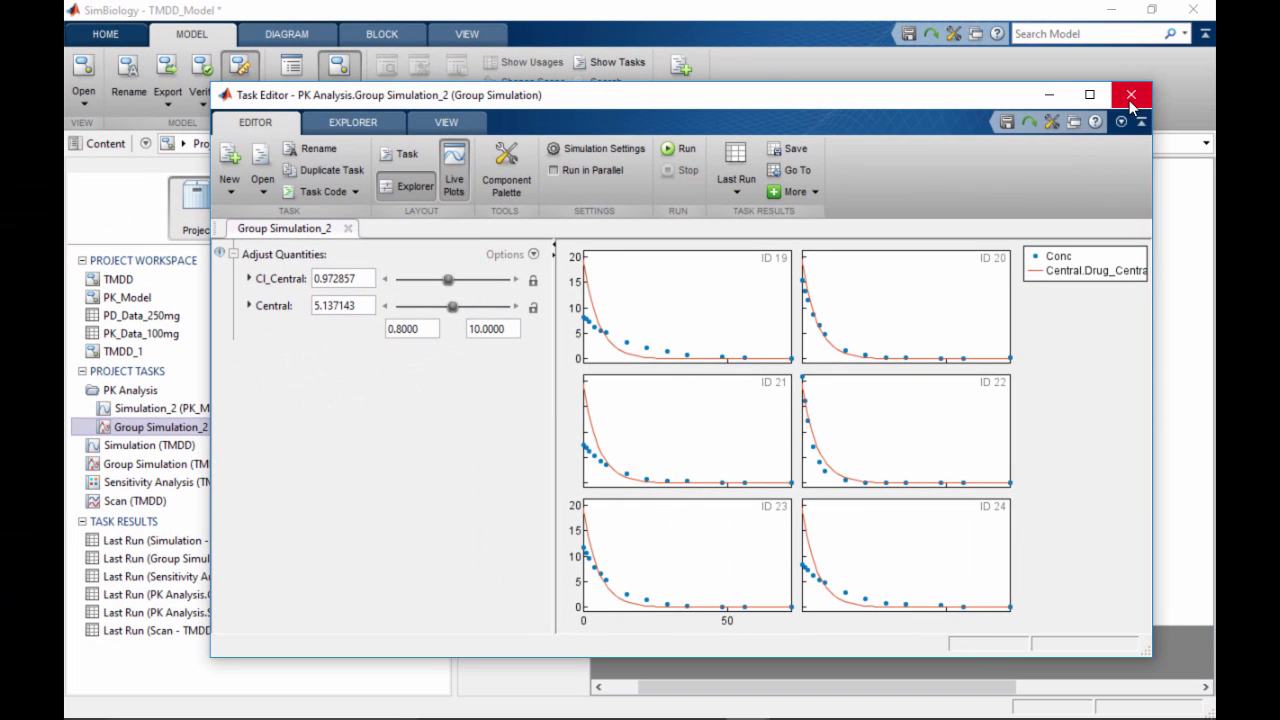
# Close the Task Editor and save the TMDD_Model project from the HOME tab
pyautogui.click(1130, 96)
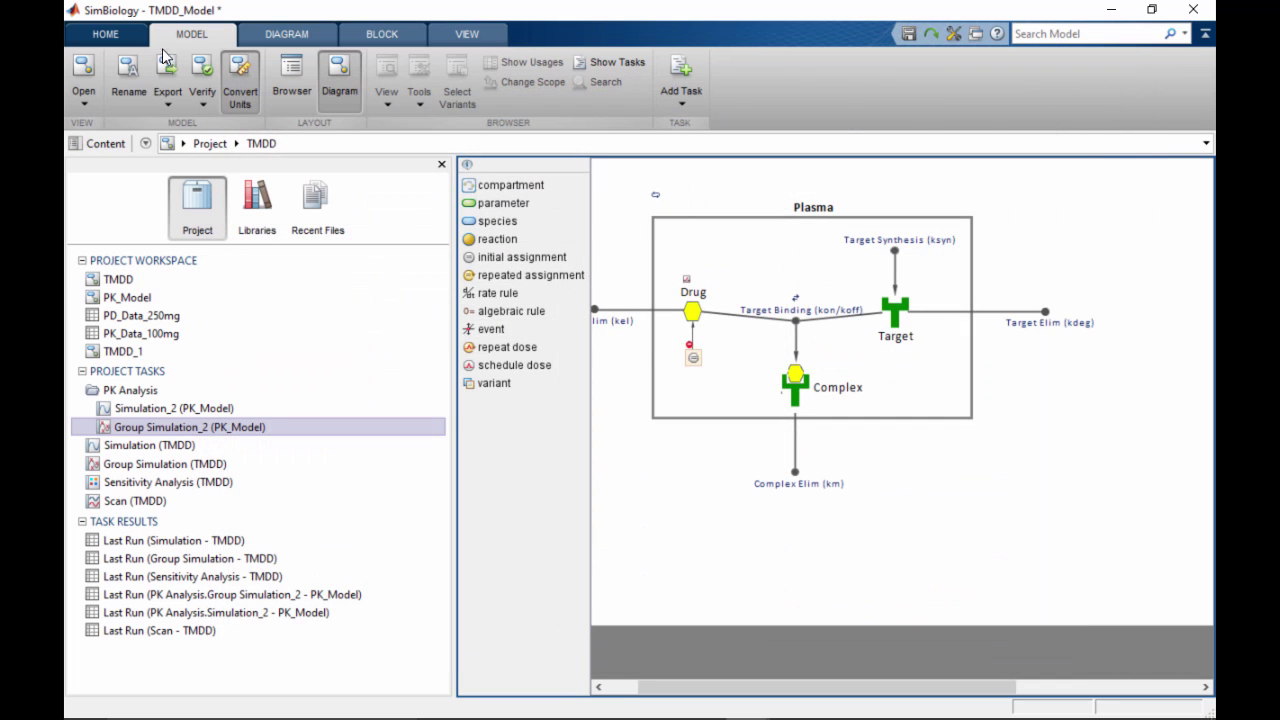
pyautogui.click(105, 33)
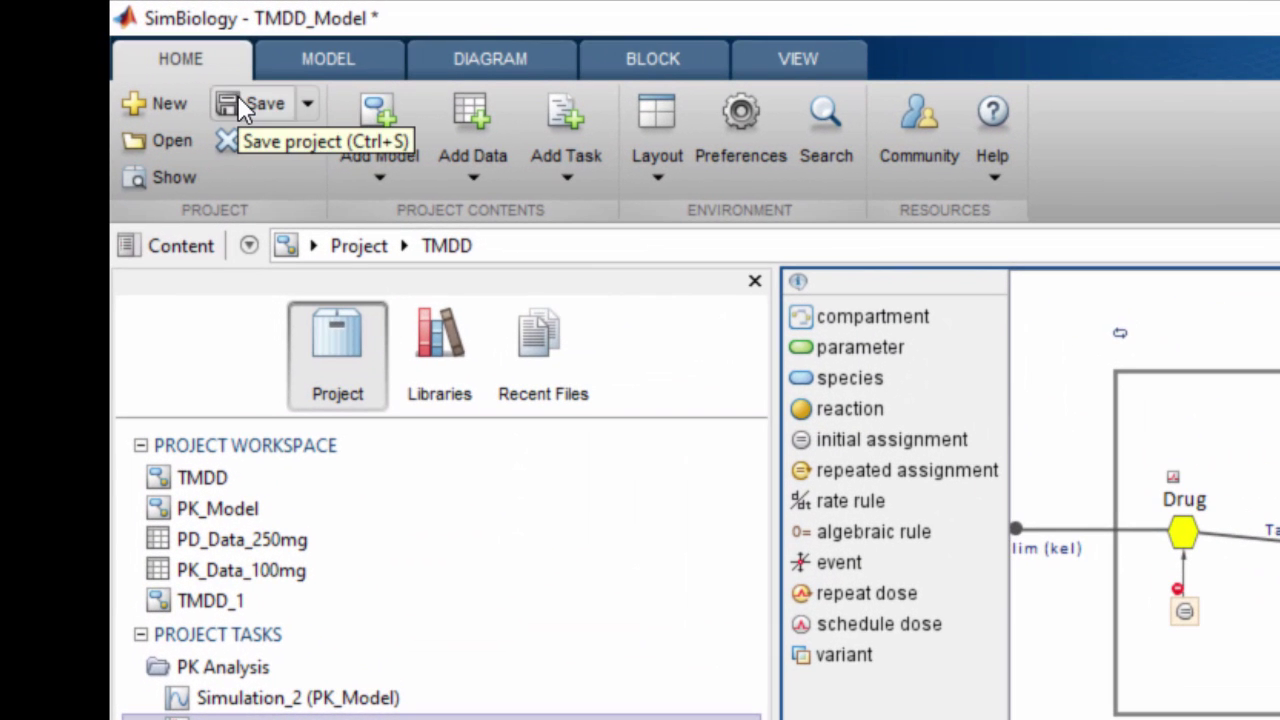
pyautogui.click(237, 100)
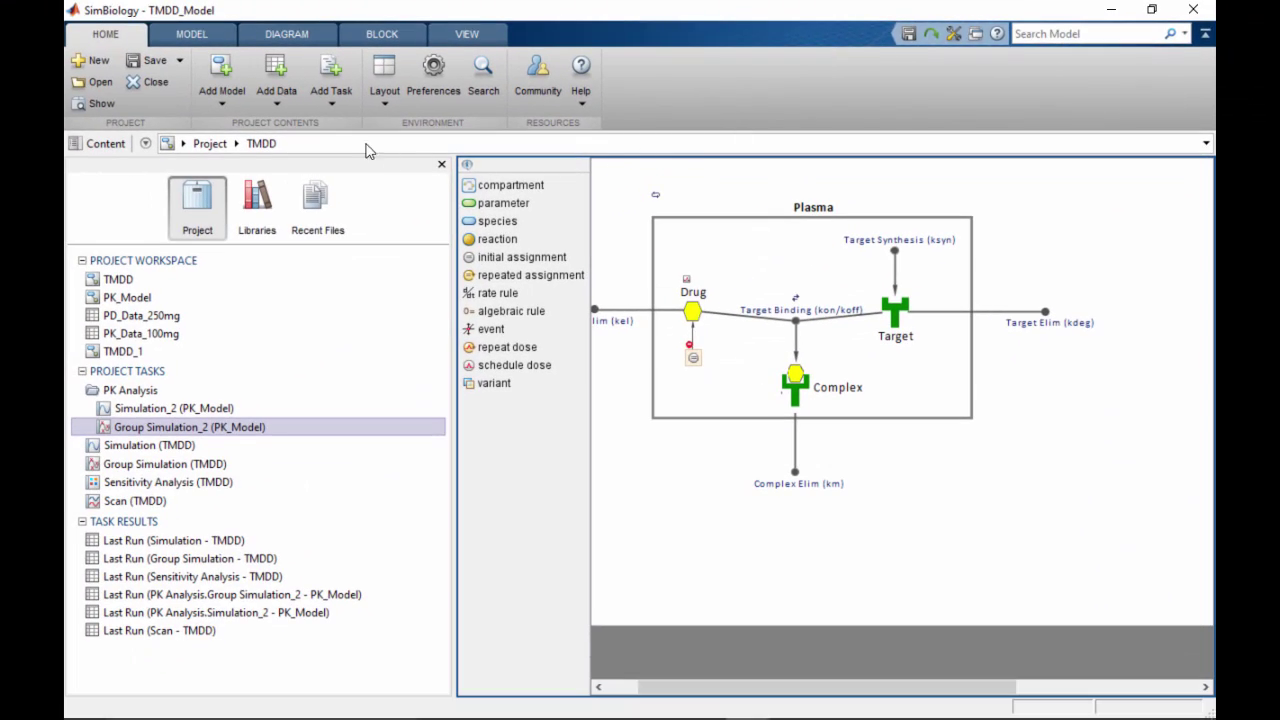
# Close the TMDD_Model project and scroll down through the Recent Files list
pyautogui.click(150, 84)
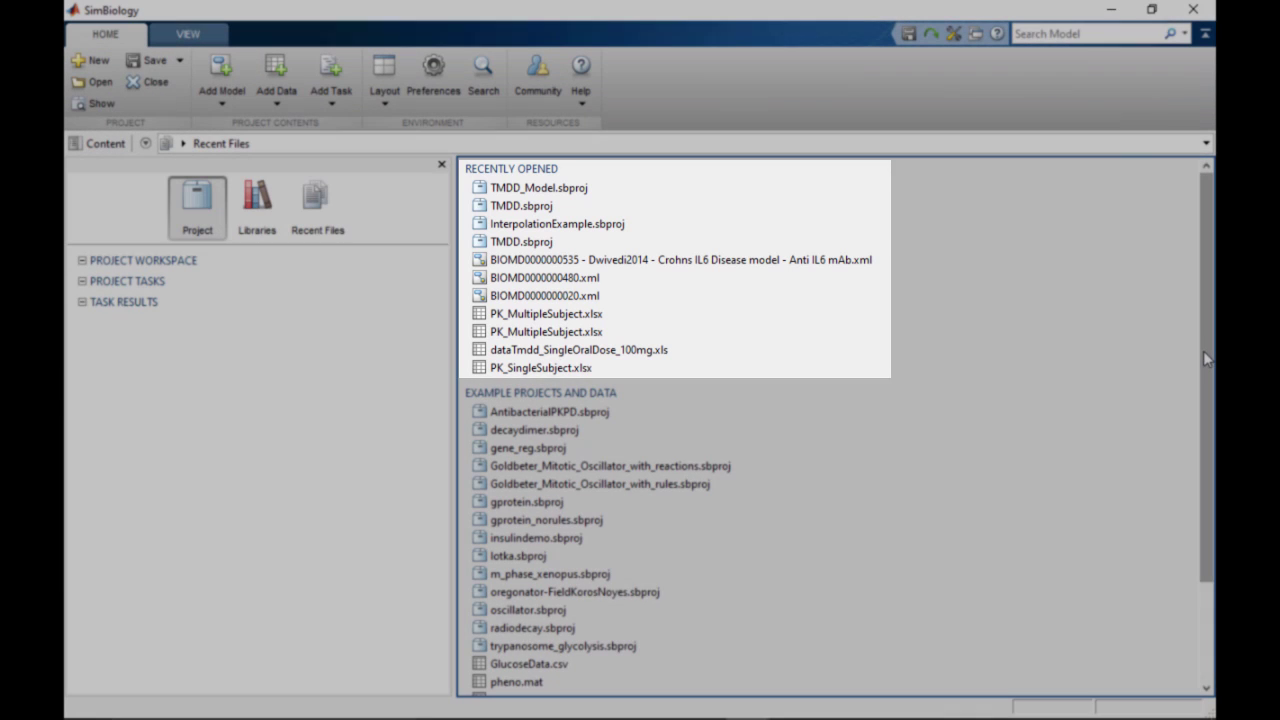
pyautogui.moveTo(1203, 351); pyautogui.dragTo(1212, 537)
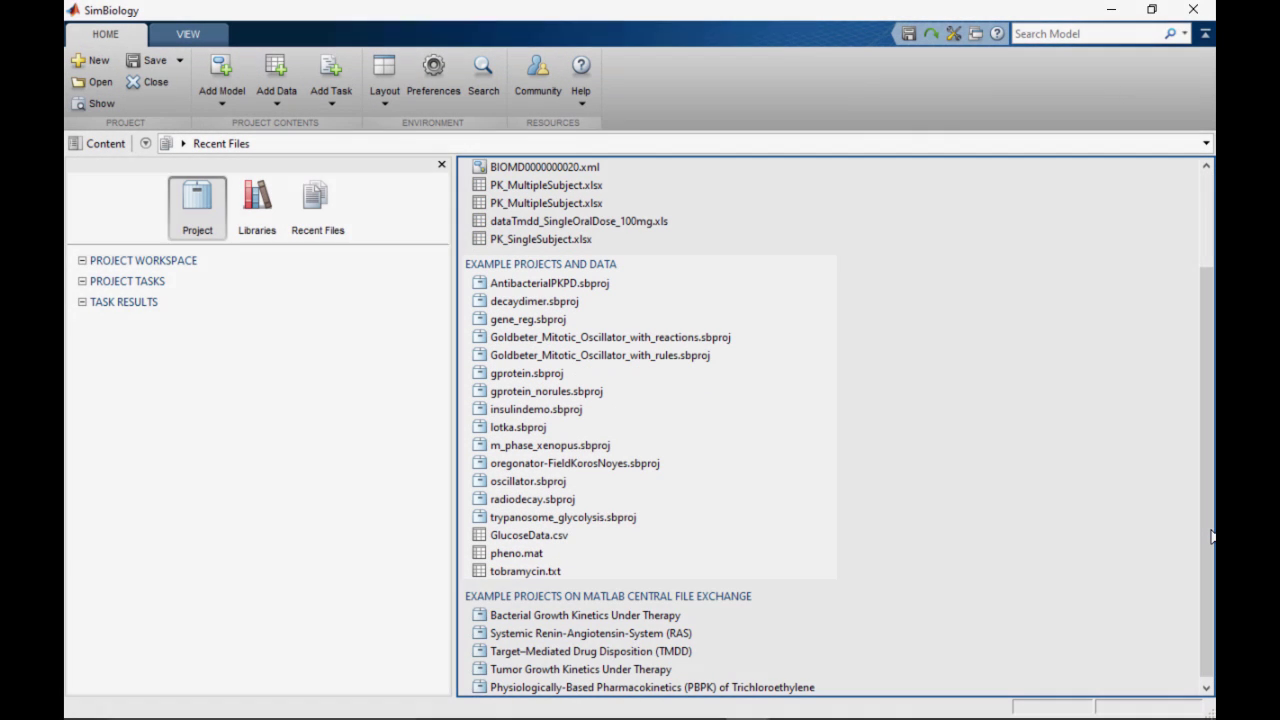